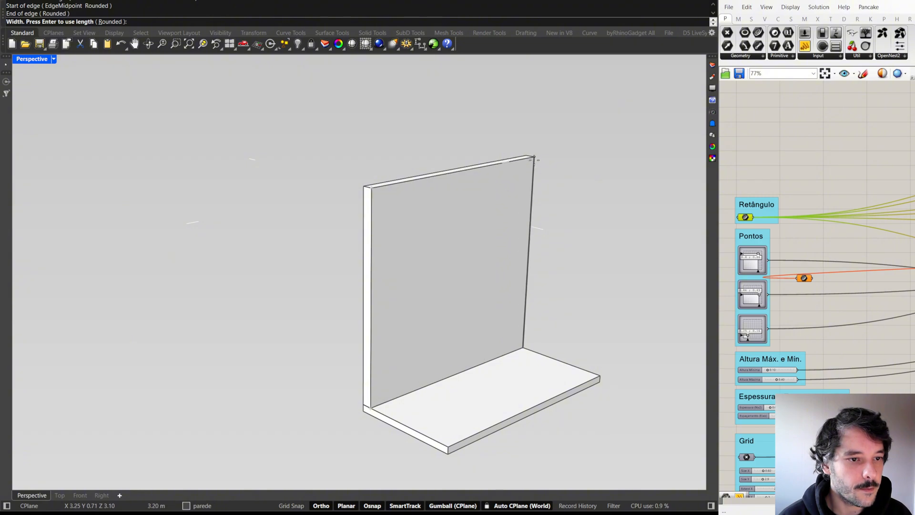
# Finish a vertical rectangle covering the wall's front face and reference it in the Retângulo curve parameter
pyautogui.click(533, 158)
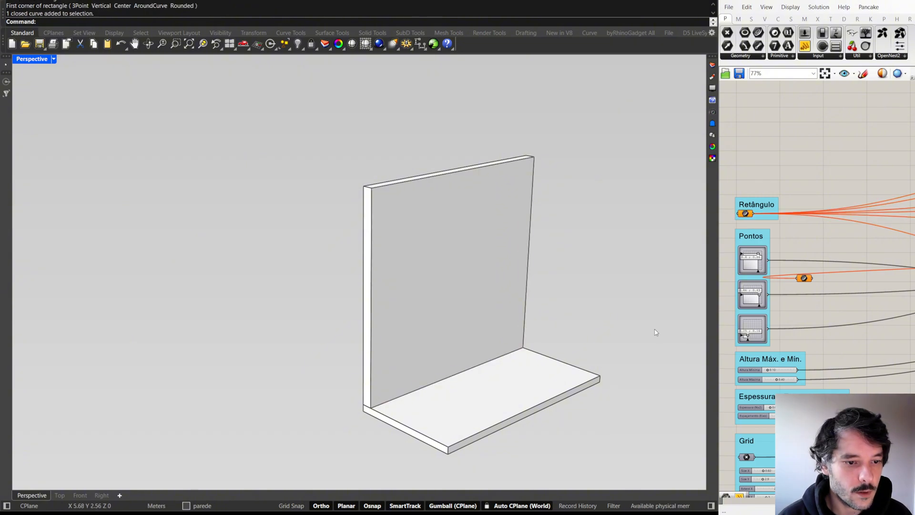
pyautogui.hotkey('ctrl', 'a')
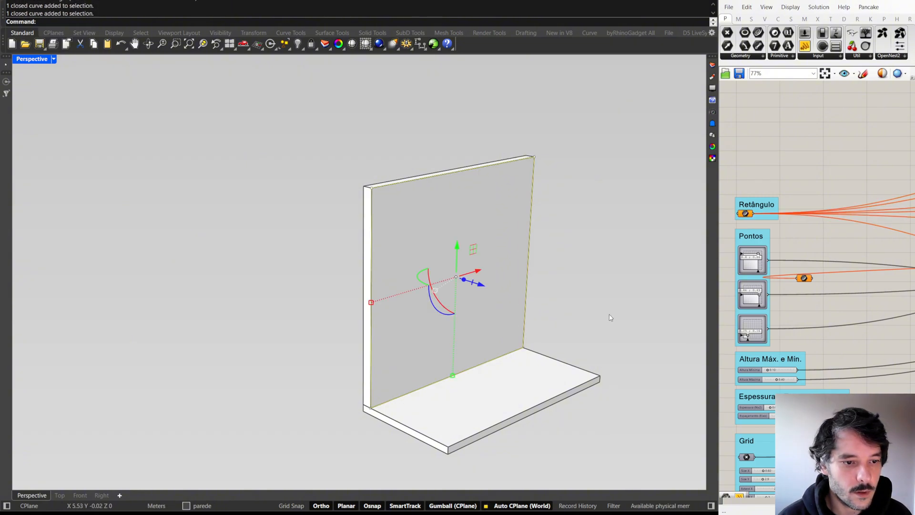
pyautogui.click(745, 214)
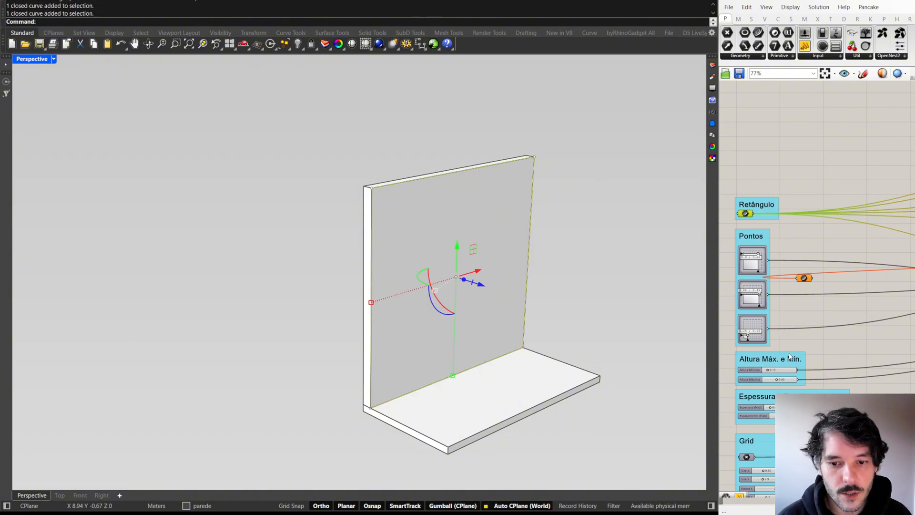
pyautogui.click(581, 253)
pyautogui.moveTo(582, 253); pyautogui.dragTo(553, 222, button='right')
pyautogui.scroll(-4, 859, 247)
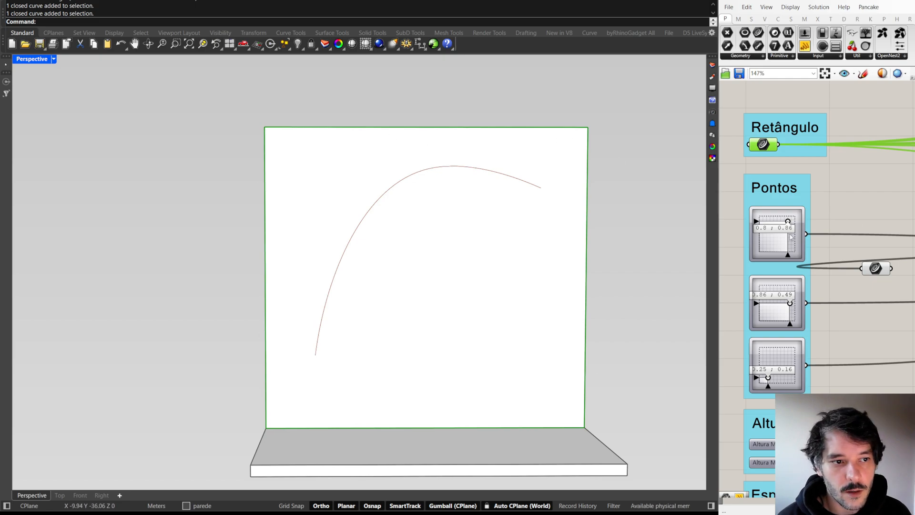
# Reshape the guide curve on the wall by moving the three Pontos to about 0.84 ; 0.85, 0.35 ; 0.64 and 0.25 ; 0.17
pyautogui.click(875, 268)
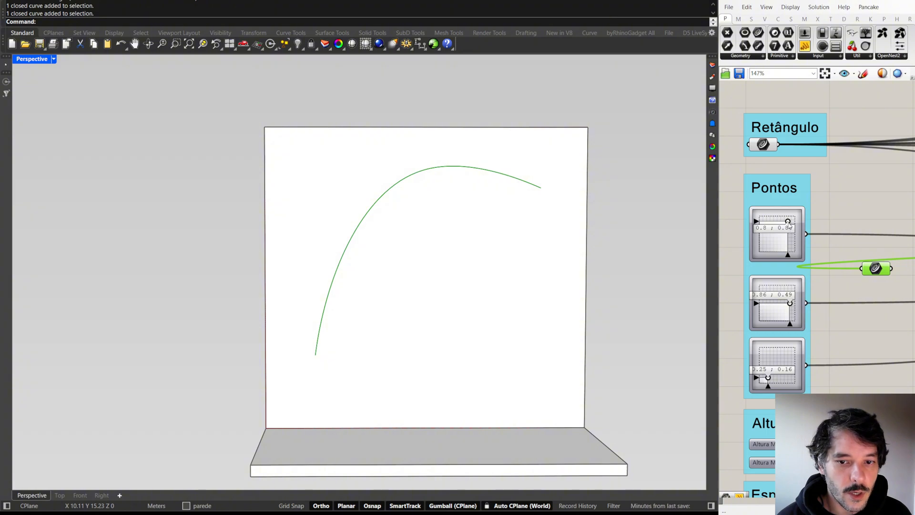
pyautogui.moveTo(786, 226); pyautogui.dragTo(789, 222)
pyautogui.moveTo(789, 303); pyautogui.dragTo(769, 295)
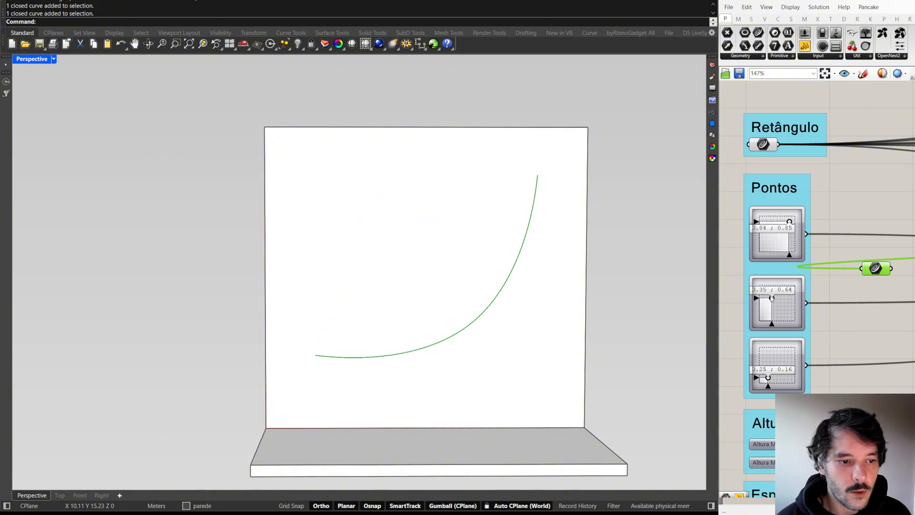
pyautogui.moveTo(771, 380); pyautogui.dragTo(778, 381)
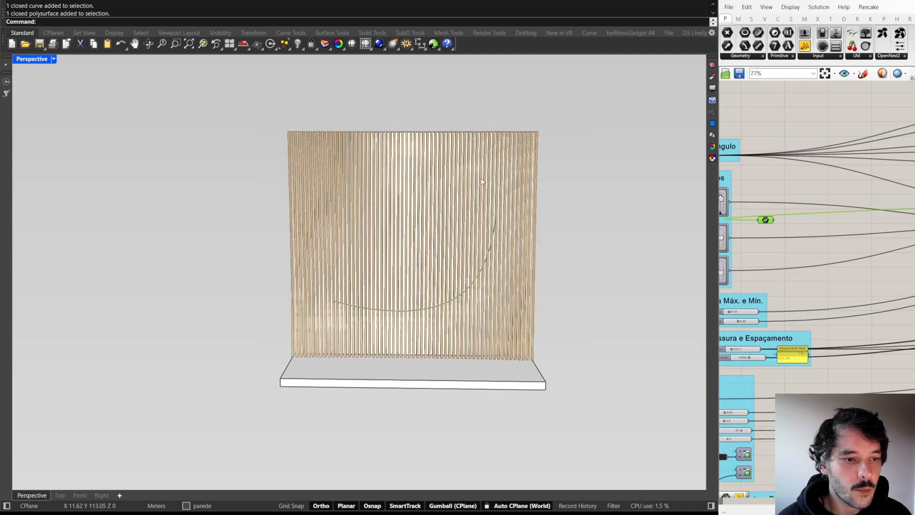
# Inspect the slat panel's relief, and move the second Pontos point to about 0.62 ; 0.38 and the first to 0.64 ; 1.0
pyautogui.scroll(-2, 481, 181)
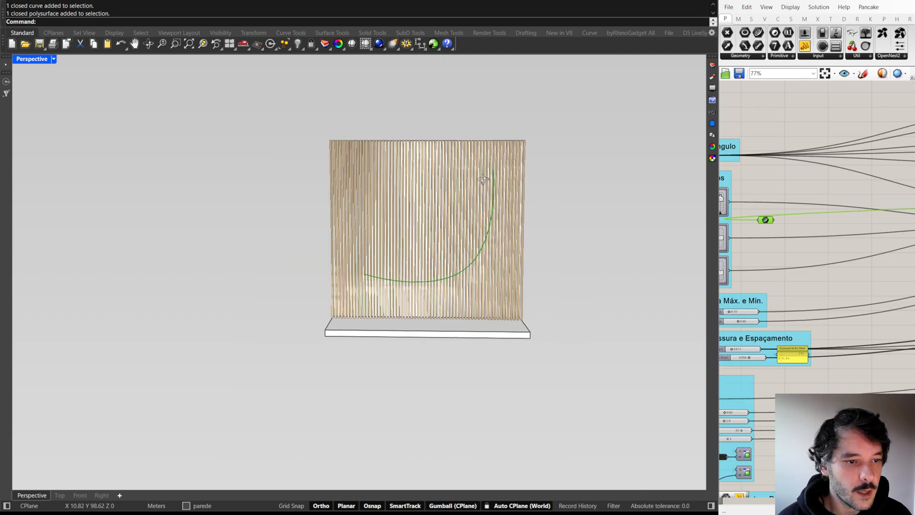
pyautogui.moveTo(370, 283); pyautogui.dragTo(377, 280, button='right')
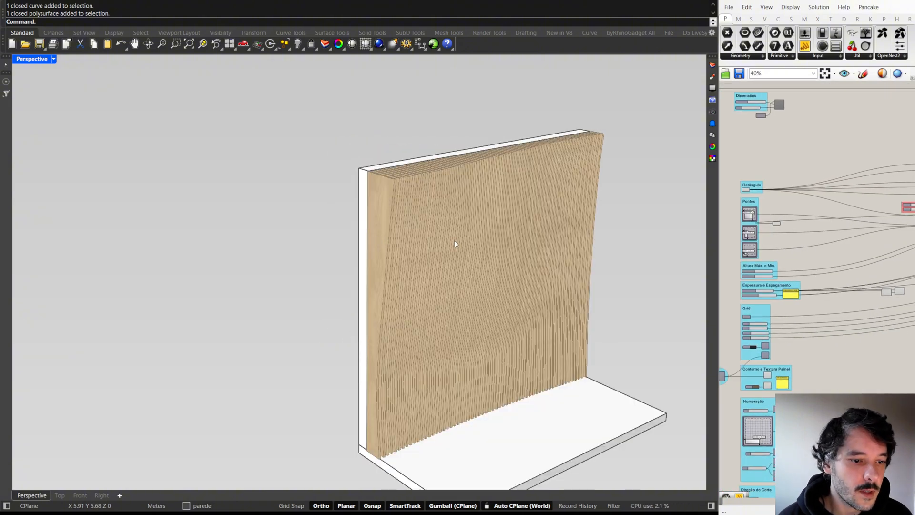
pyautogui.scroll(6, 467, 286)
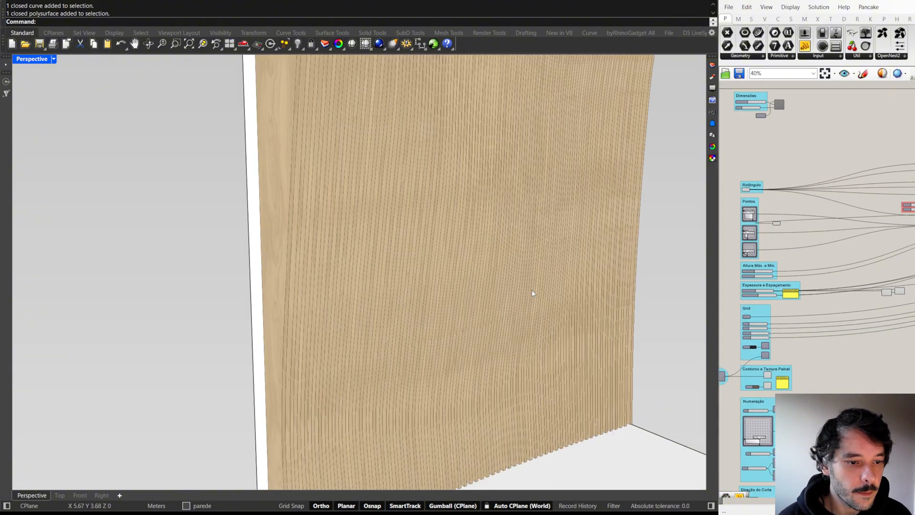
pyautogui.moveTo(568, 275); pyautogui.dragTo(573, 231, button='right')
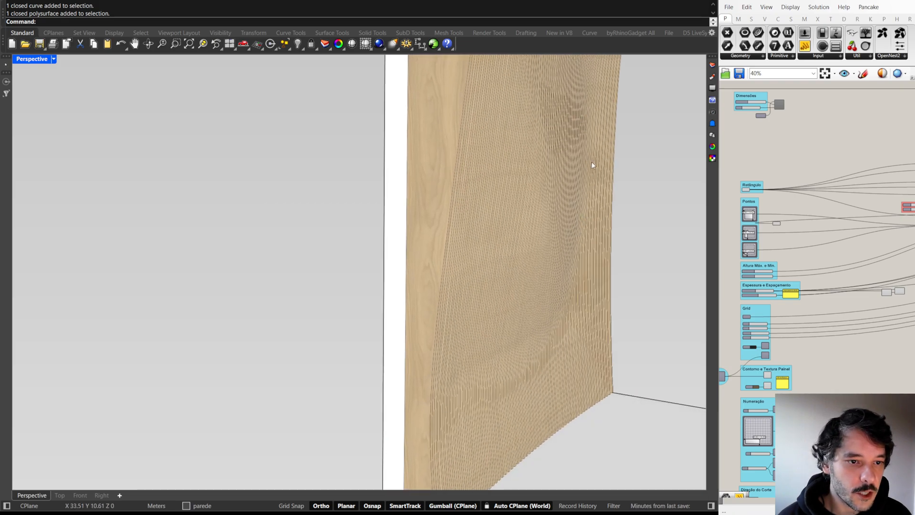
pyautogui.moveTo(593, 163); pyautogui.dragTo(599, 188, button='right')
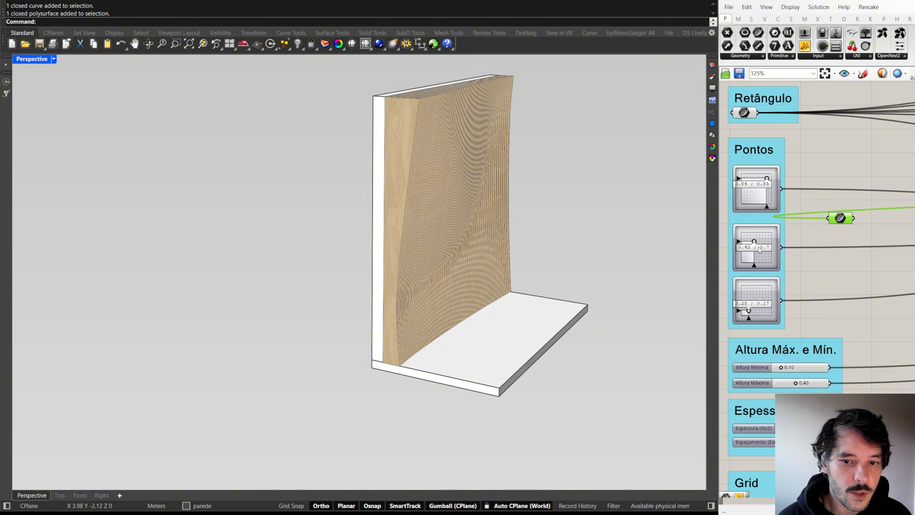
pyautogui.moveTo(759, 248); pyautogui.dragTo(761, 252)
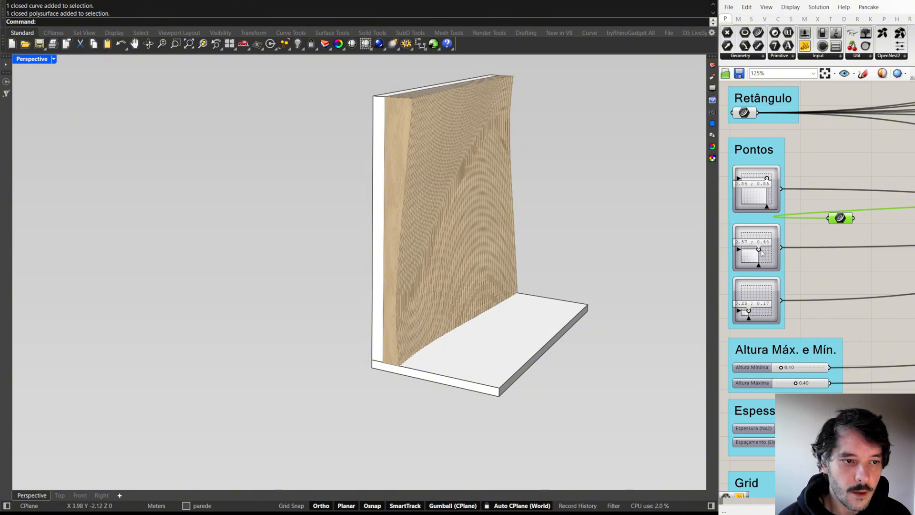
pyautogui.moveTo(766, 179); pyautogui.dragTo(758, 181)
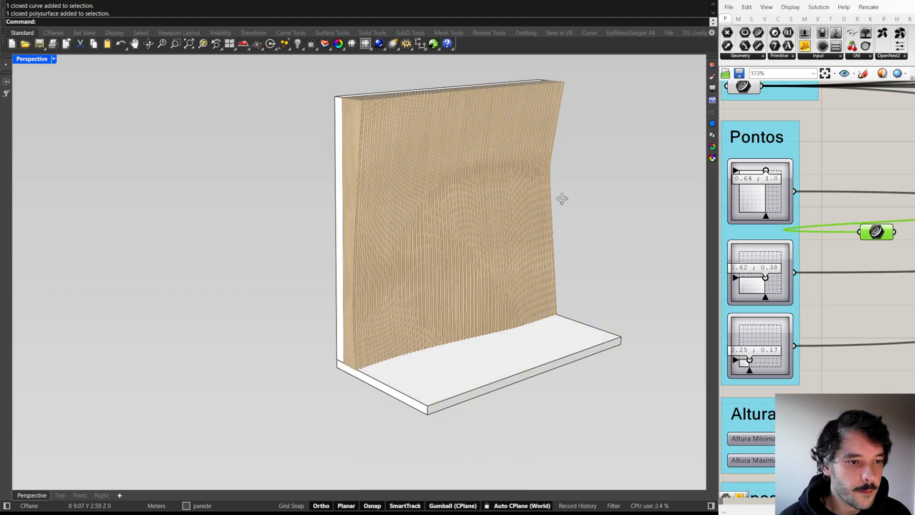
# Give the slat panel a wavy relief by changing the graph mapper to a sine-shaped curve
pyautogui.moveTo(562, 198); pyautogui.dragTo(602, 197, button='right')
pyautogui.moveTo(521, 233); pyautogui.dragTo(483, 219, button='right')
pyautogui.scroll(-3, 501, 185)
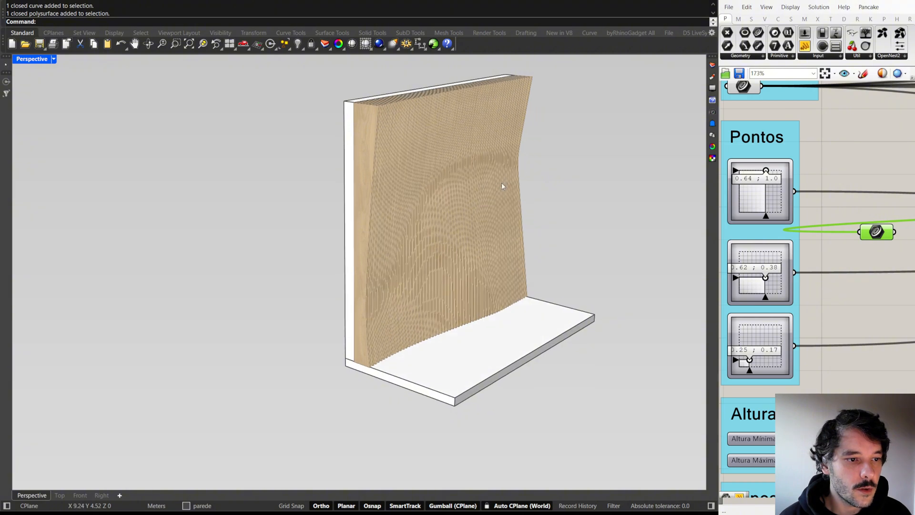
pyautogui.scroll(2, 500, 190)
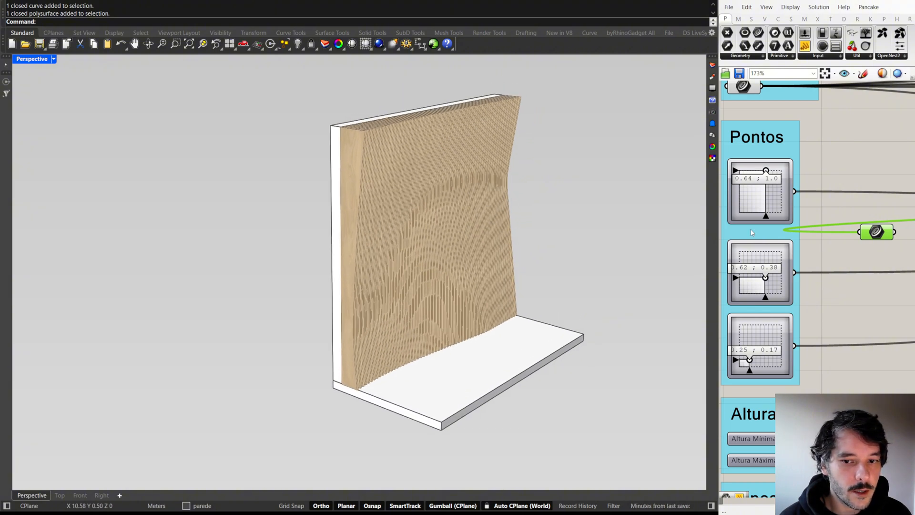
pyautogui.scroll(-5, 800, 284)
pyautogui.scroll(-4, 799, 283)
pyautogui.moveTo(800, 283); pyautogui.dragTo(754, 279, button='right')
pyautogui.scroll(6, 839, 269)
pyautogui.moveTo(911, 240); pyautogui.dragTo(754, 256, button='right')
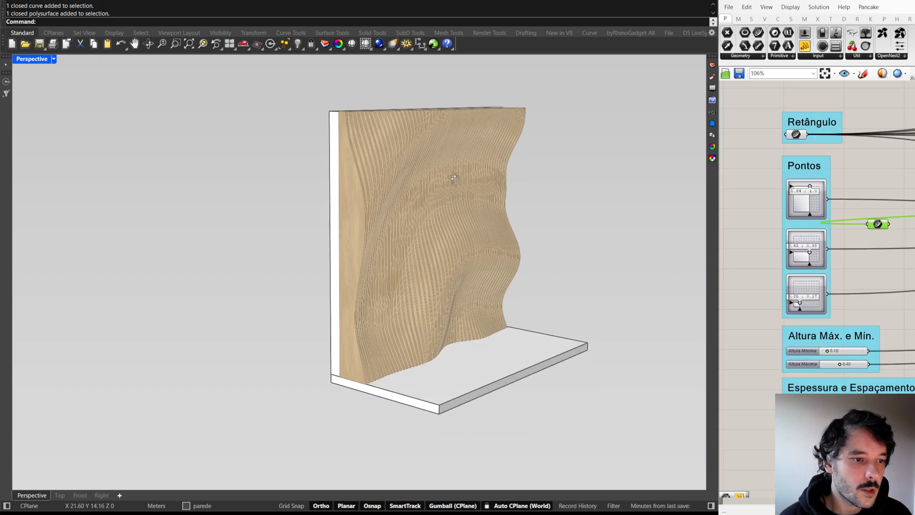
# Move the first Pontos point to about 0.73 ; 0.74 and shift the second point slightly up to redirect the waves
pyautogui.scroll(2, 394, 174)
pyautogui.scroll(4, 812, 193)
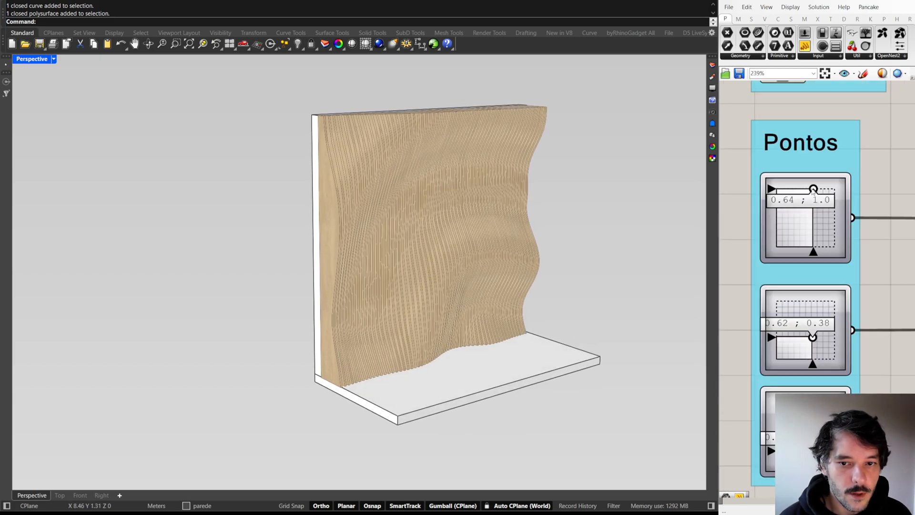
pyautogui.moveTo(813, 200); pyautogui.dragTo(818, 206)
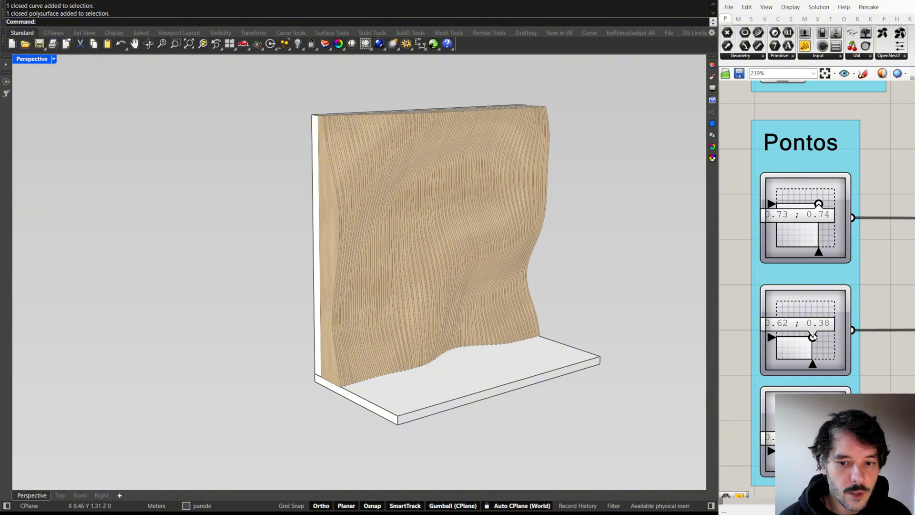
pyautogui.moveTo(810, 335); pyautogui.dragTo(809, 325)
# Adjust the wave profile by raising the lower handle of the sine curve in the graph mapper slightly
pyautogui.scroll(-8, 810, 323)
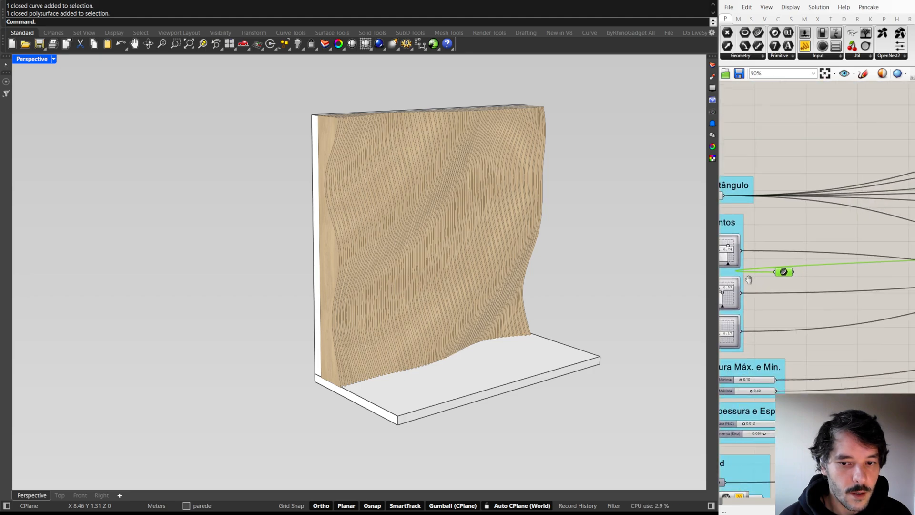
pyautogui.scroll(8, 847, 265)
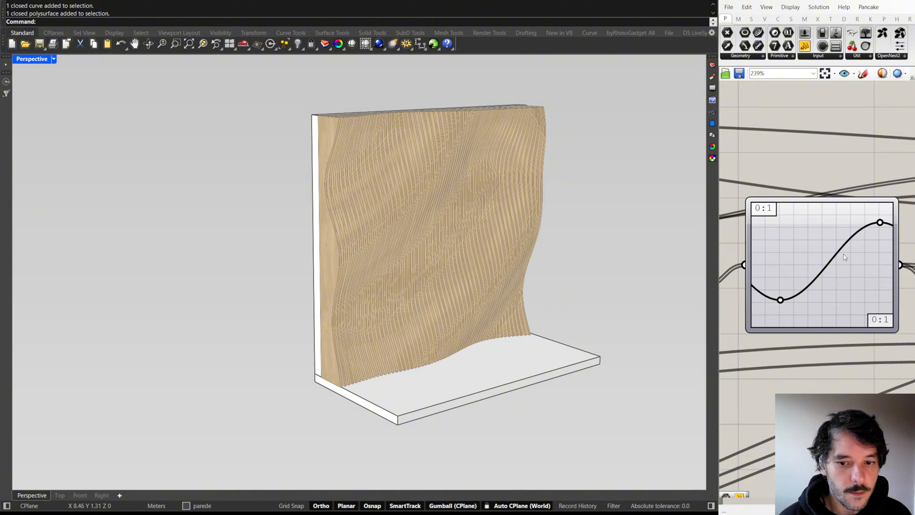
pyautogui.scroll(2, 825, 271)
pyautogui.scroll(-1, 760, 318)
pyautogui.moveTo(759, 313); pyautogui.dragTo(757, 296)
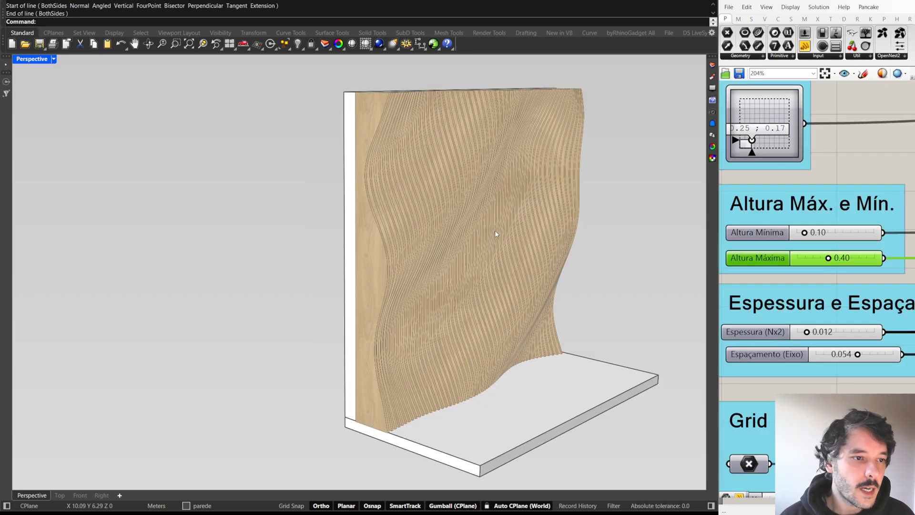
# Check the panel's depth from the side and set the Altura Mínima slider to 0.15
pyautogui.moveTo(495, 231); pyautogui.dragTo(504, 225, button='right')
pyautogui.moveTo(411, 177); pyautogui.dragTo(456, 168, button='right')
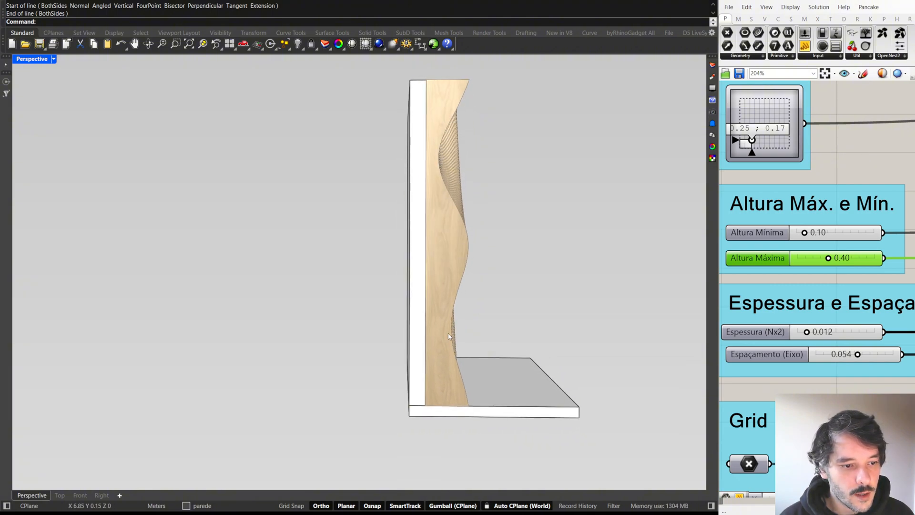
pyautogui.moveTo(496, 155); pyautogui.dragTo(790, 280, button='right')
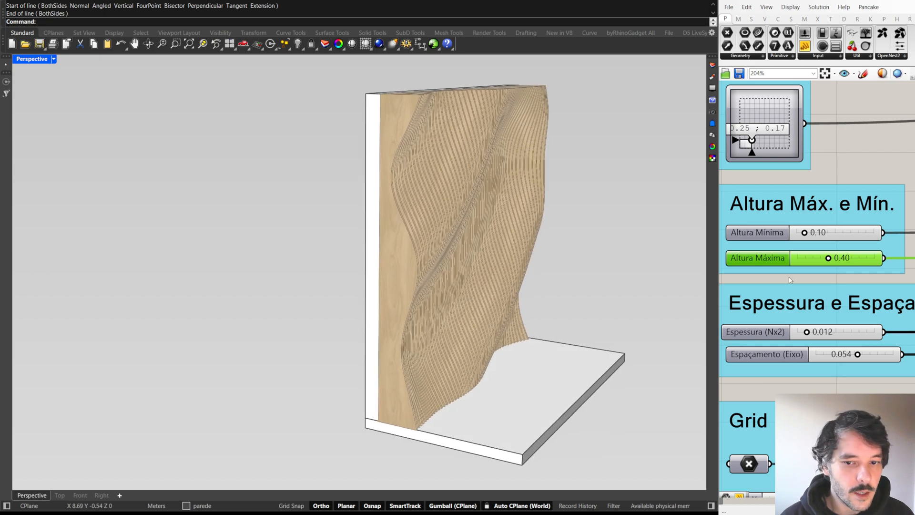
pyautogui.scroll(3, 805, 229)
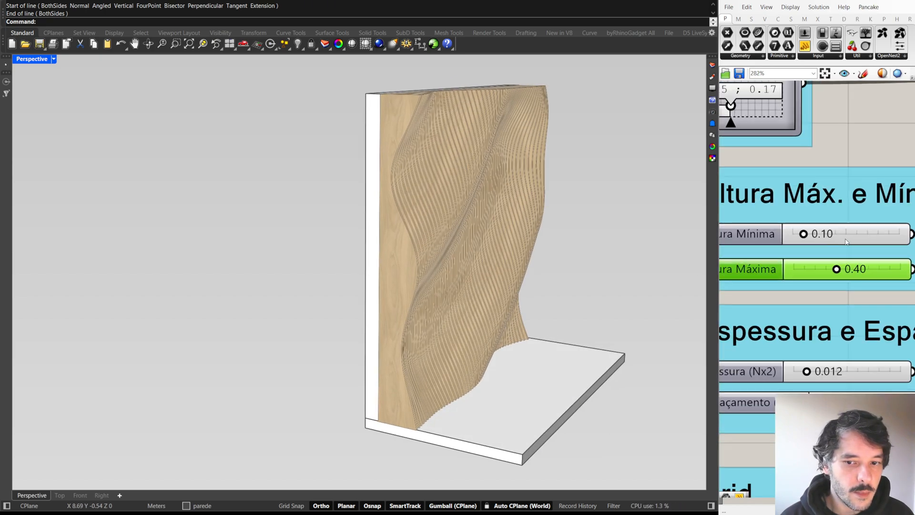
pyautogui.scroll(2, 413, 283)
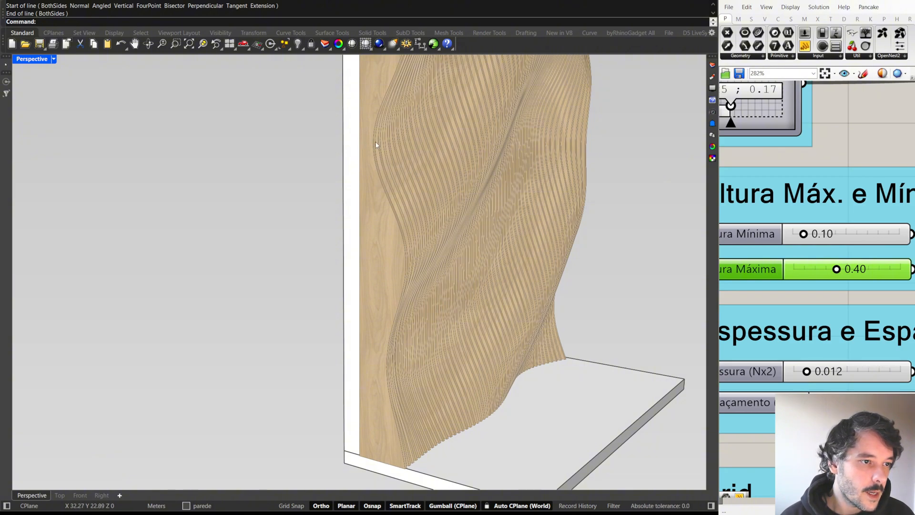
pyautogui.doubleClick(830, 233)
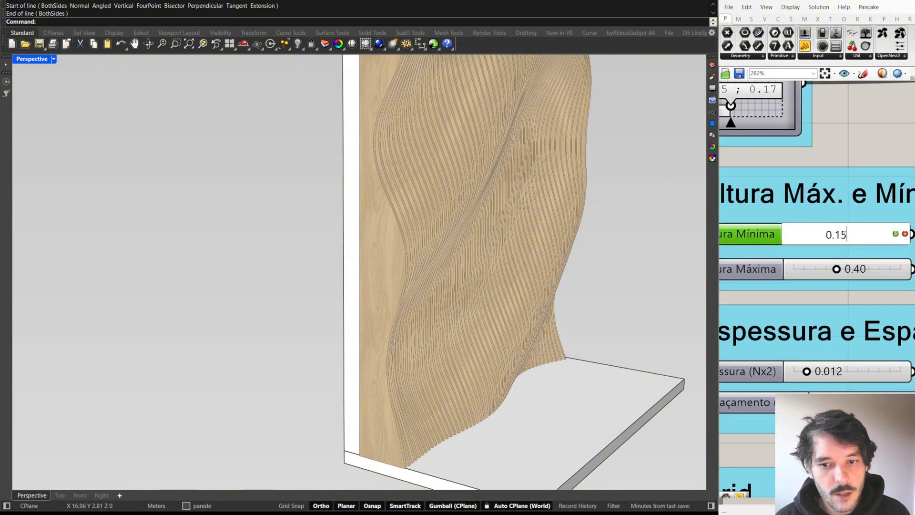
pyautogui.press('Return')
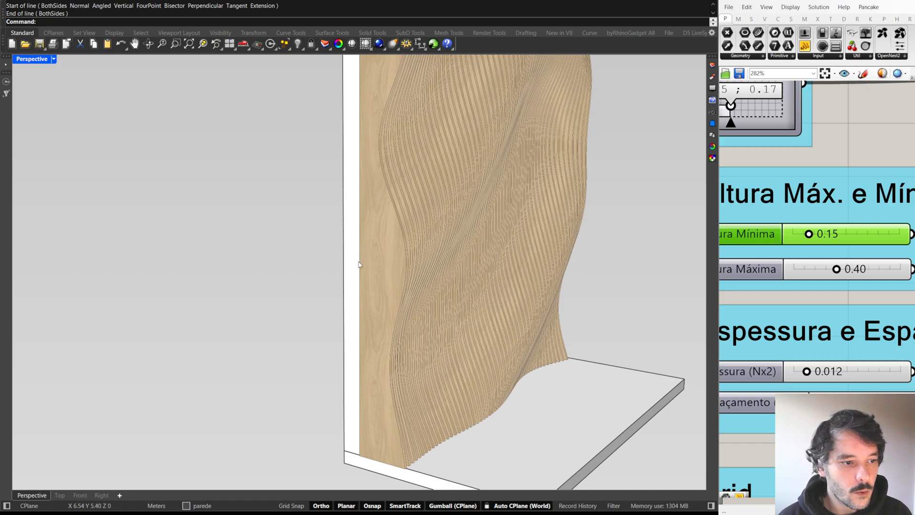
# Lower the Altura Máxima slider to 0.35, and reduce it further to 0.30
pyautogui.doubleClick(849, 270)
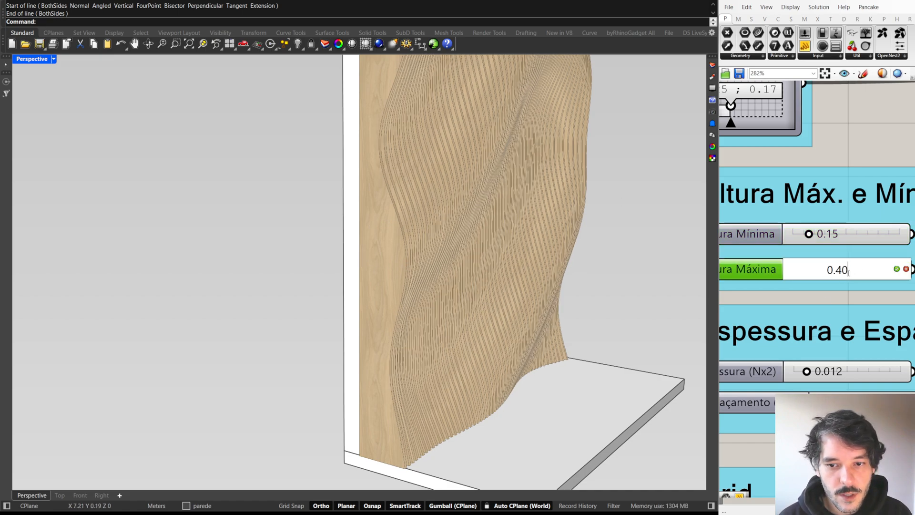
pyautogui.write('35')
pyautogui.press('Return')
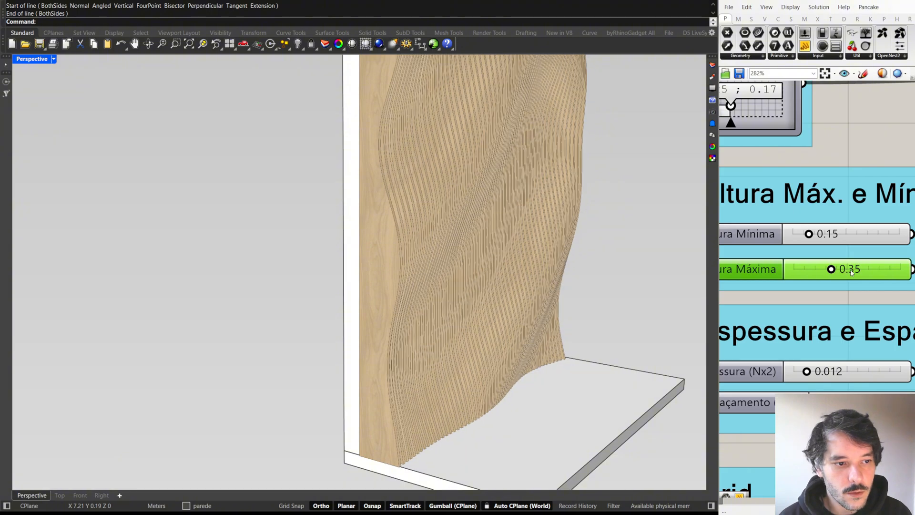
pyautogui.doubleClick(852, 270)
pyautogui.write('30')
pyautogui.press('Return')
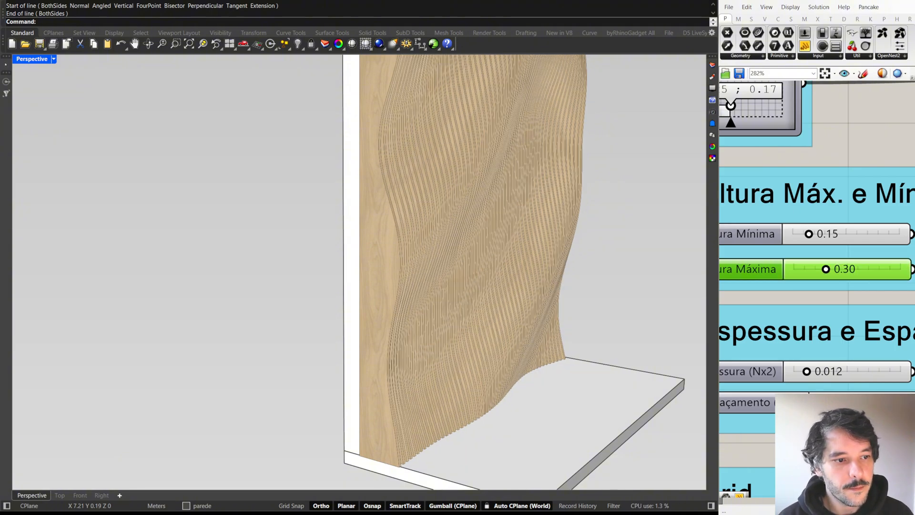
# Examine the whole wavy panel and inspect the gaps between its slats up close
pyautogui.scroll(-2, 522, 216)
pyautogui.scroll(-2, 522, 215)
pyautogui.moveTo(476, 205); pyautogui.dragTo(457, 172, button='right')
pyautogui.scroll(-2, 826, 281)
pyautogui.moveTo(826, 281); pyautogui.dragTo(824, 226, button='right')
pyautogui.click(772, 299)
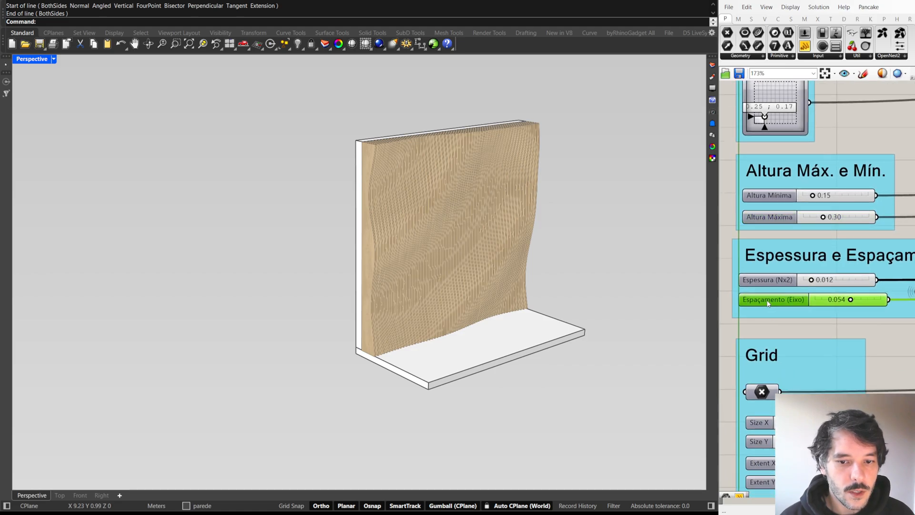
pyautogui.moveTo(512, 216); pyautogui.dragTo(386, 176, button='right')
pyautogui.scroll(5, 386, 176)
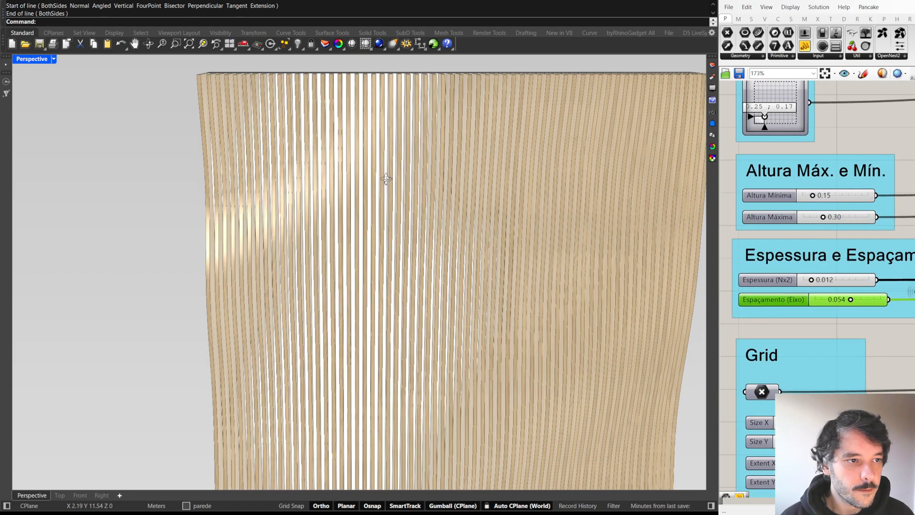
# Set the Espessura (Nx2) slider to 0.015 to thicken the slats
pyautogui.click(824, 280)
pyautogui.doubleClick(826, 280)
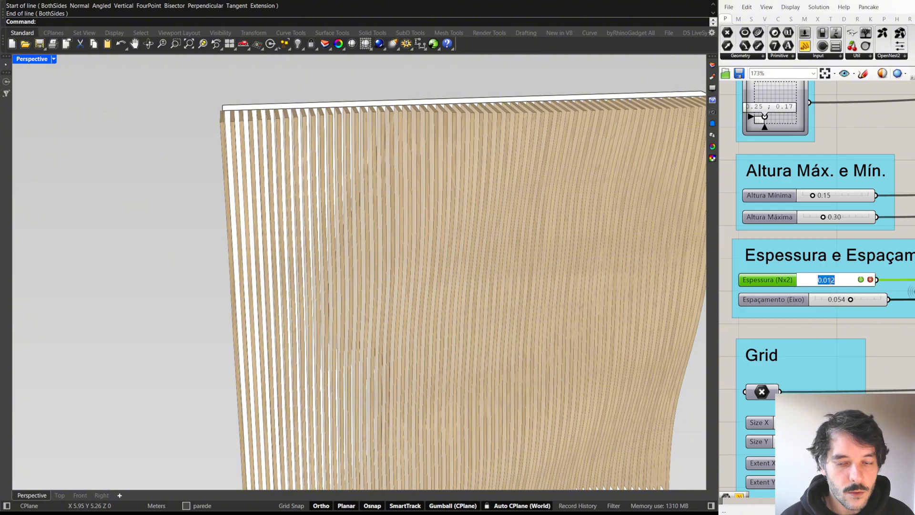
pyautogui.moveTo(834, 280); pyautogui.dragTo(827, 279)
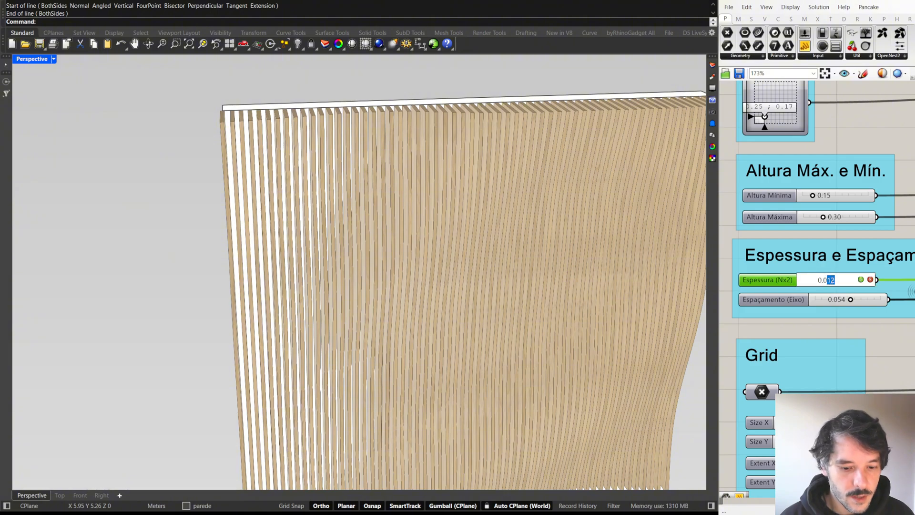
pyautogui.write('0')
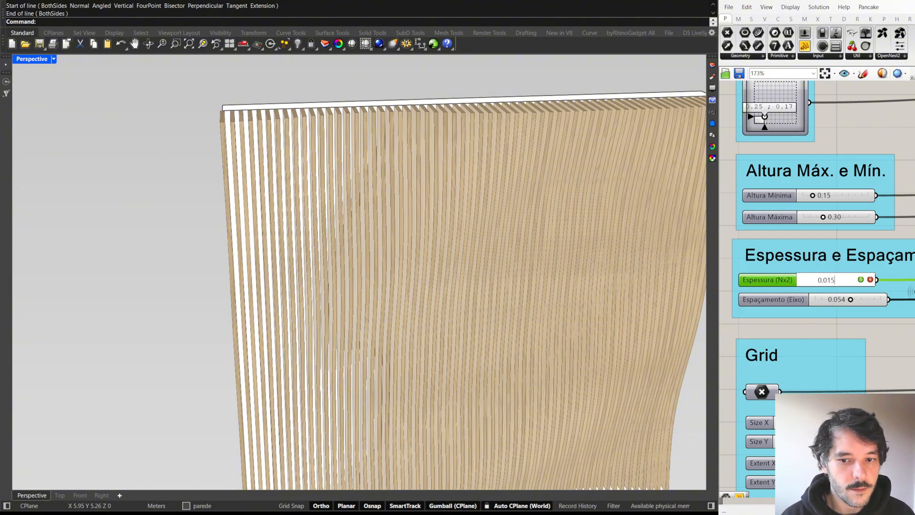
pyautogui.write('5')
pyautogui.press('Return')
# Examine the slat thickness and gaps from above and compare them with the Espaçamento Real readout
pyautogui.moveTo(374, 177); pyautogui.dragTo(307, 204, button='right')
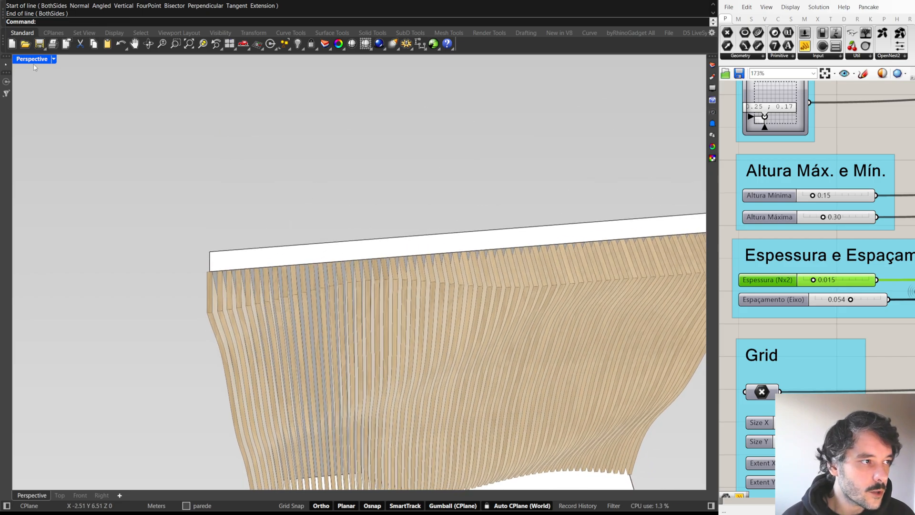
pyautogui.doubleClick(35, 60)
pyautogui.doubleClick(18, 59)
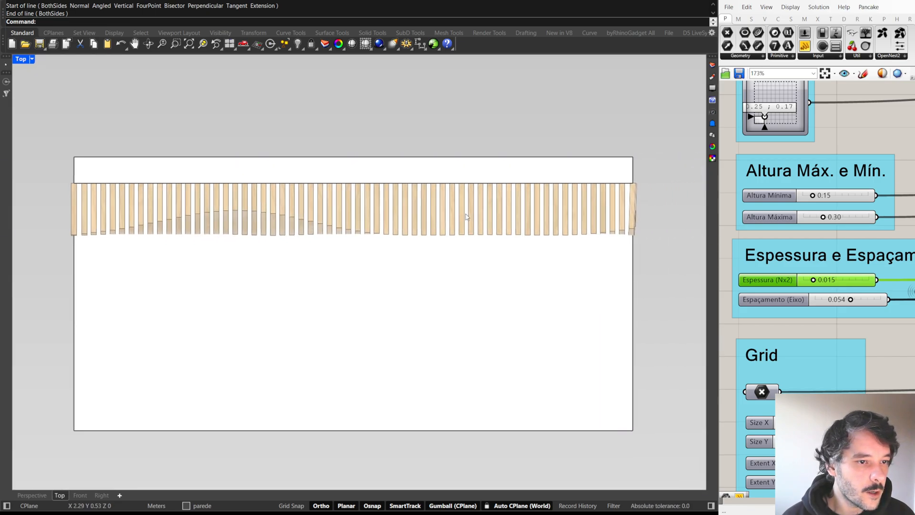
pyautogui.scroll(4, 466, 216)
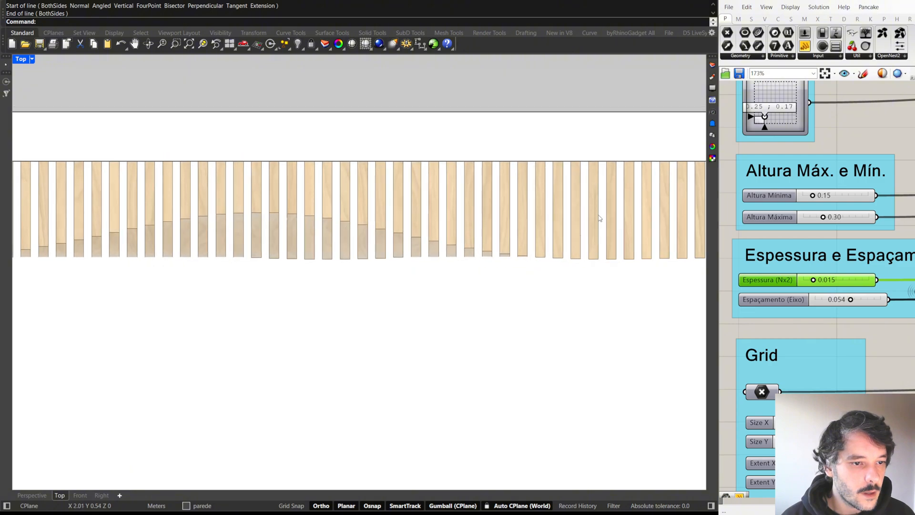
pyautogui.scroll(3, 472, 219)
pyautogui.scroll(-3, 804, 342)
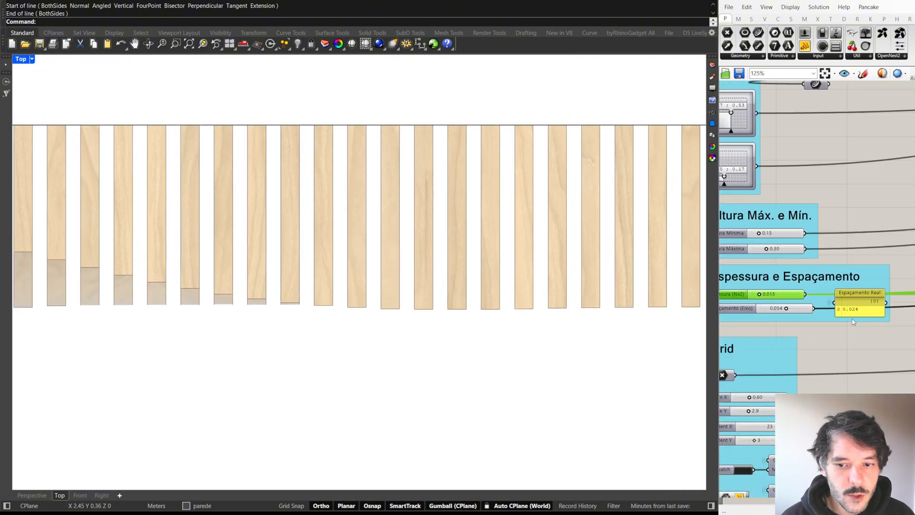
pyautogui.scroll(1, 858, 317)
pyautogui.moveTo(771, 308); pyautogui.dragTo(809, 311, button='right')
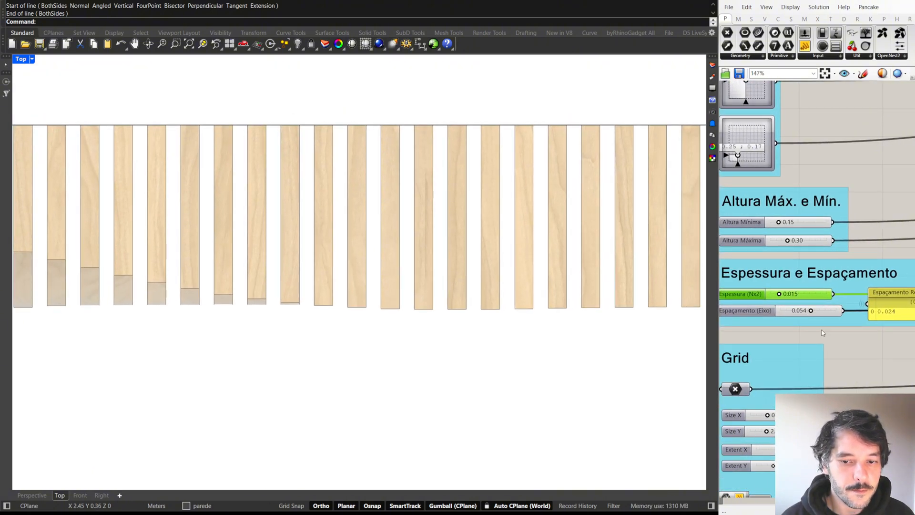
# Set the Espaçamento (Eixo) slider to 0.040 and check the tighter slat spacing from above
pyautogui.doubleClick(800, 312)
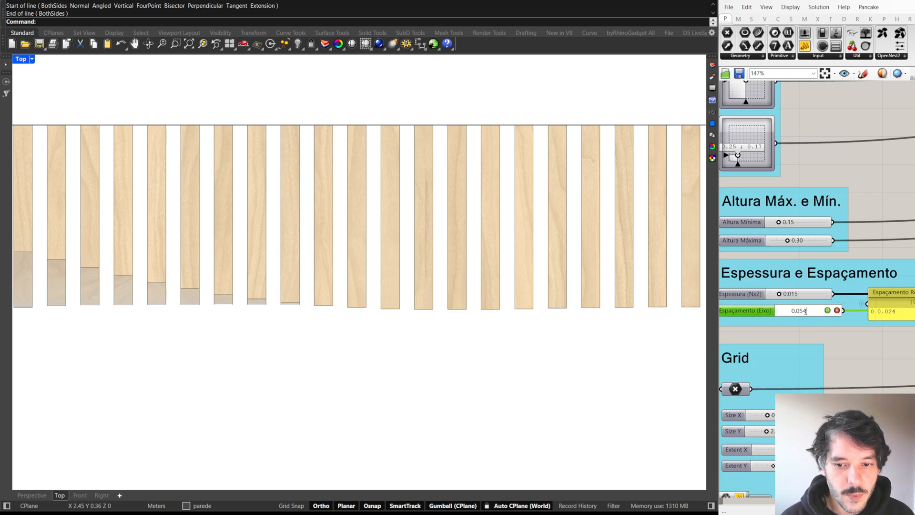
pyautogui.moveTo(807, 310); pyautogui.dragTo(800, 311)
pyautogui.write('40')
pyautogui.press('Return')
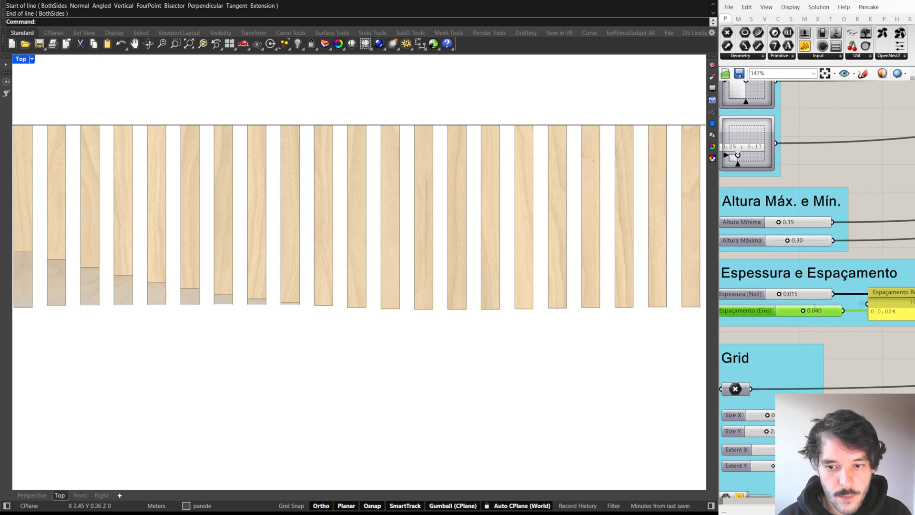
pyautogui.scroll(-2, 502, 231)
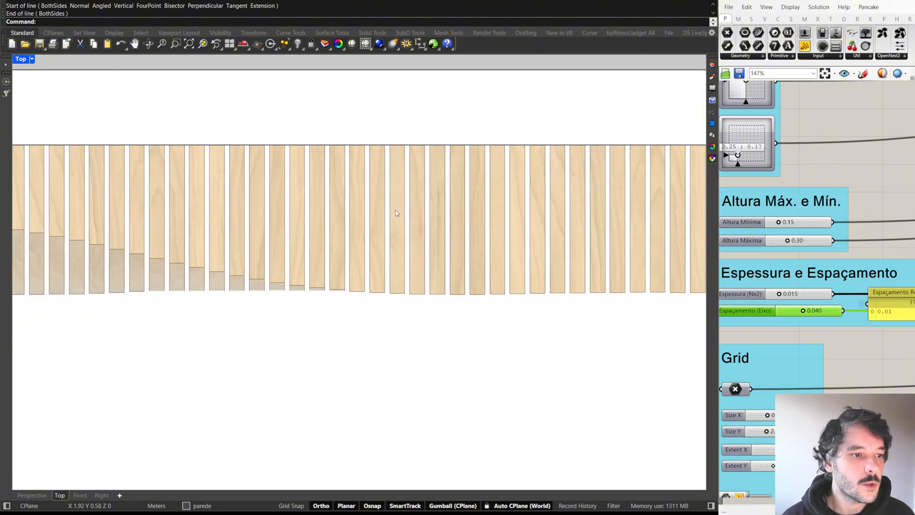
pyautogui.moveTo(397, 211); pyautogui.dragTo(460, 208, button='right')
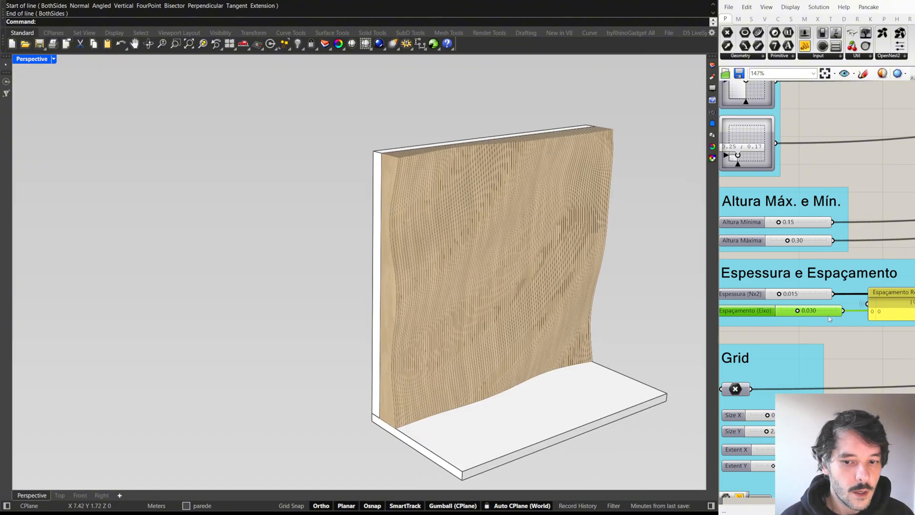
# Check the Espaçamento Real readout and examine the panel's slats from several angles in the Perspective view
pyautogui.click(836, 328)
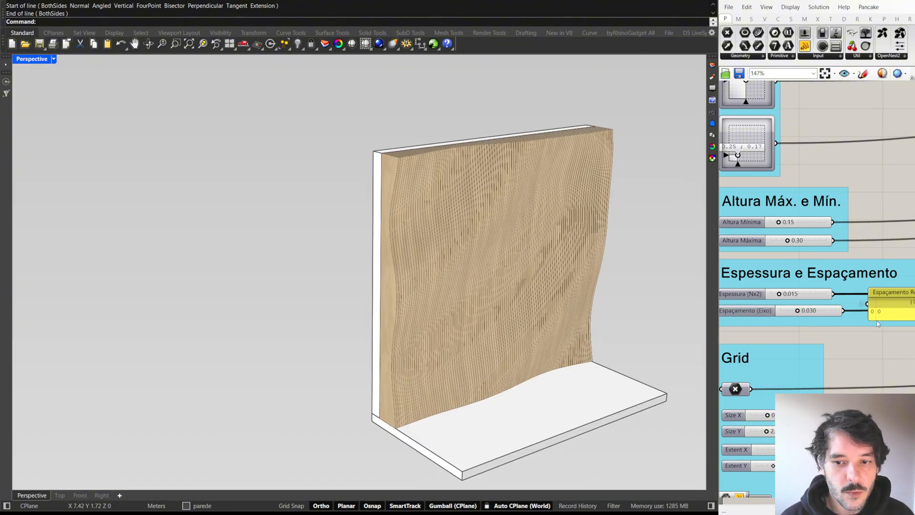
pyautogui.moveTo(836, 328); pyautogui.dragTo(795, 327, button='right')
pyautogui.moveTo(566, 206); pyautogui.dragTo(548, 230, button='right')
pyautogui.scroll(2, 536, 243)
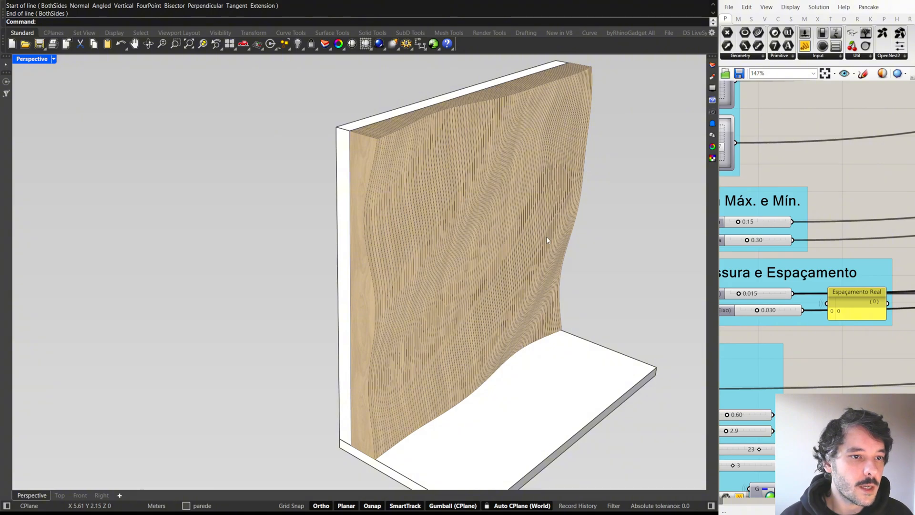
pyautogui.moveTo(455, 335); pyautogui.dragTo(409, 293, button='right')
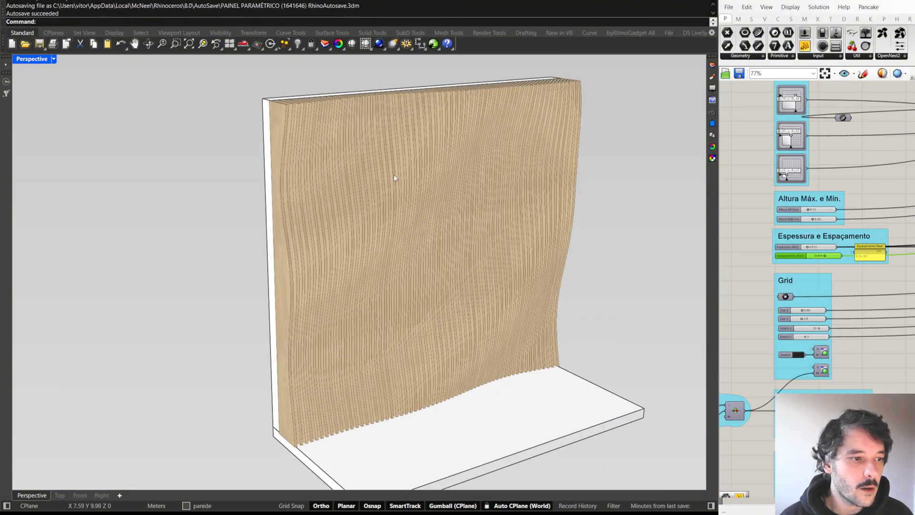
pyautogui.moveTo(393, 177); pyautogui.dragTo(371, 186, button='right')
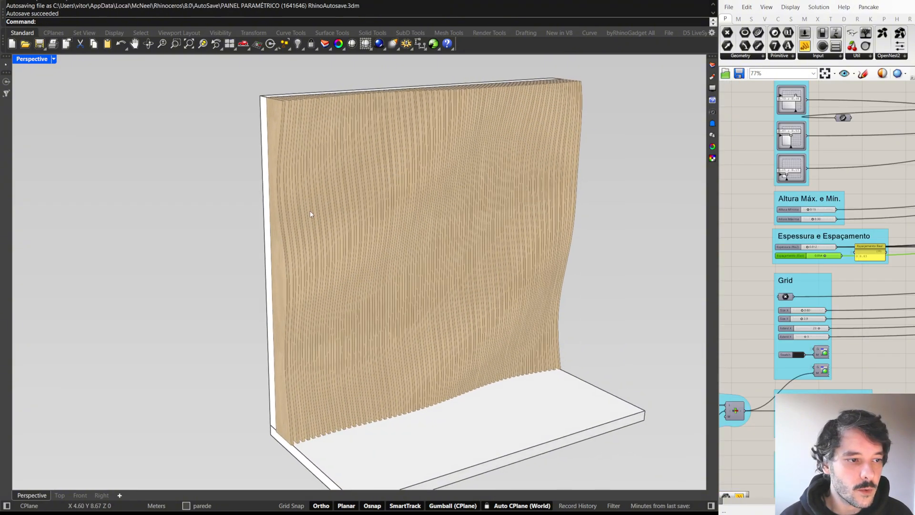
pyautogui.moveTo(311, 210); pyautogui.dragTo(356, 173, button='right')
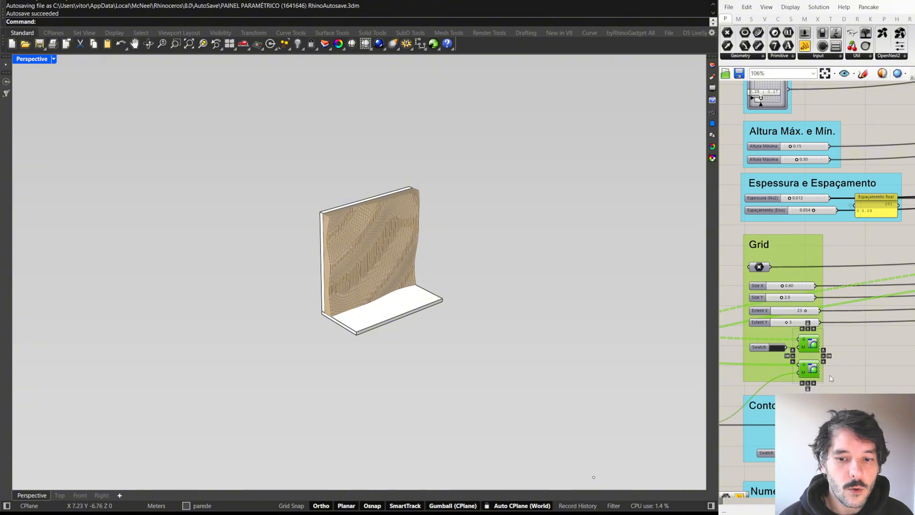
# Enable the preview of the two Custom Preview components in the Grid group to display the flat slat layout
pyautogui.moveTo(856, 381); pyautogui.dragTo(811, 344)
pyautogui.middleClick(812, 344)
pyautogui.click(831, 326)
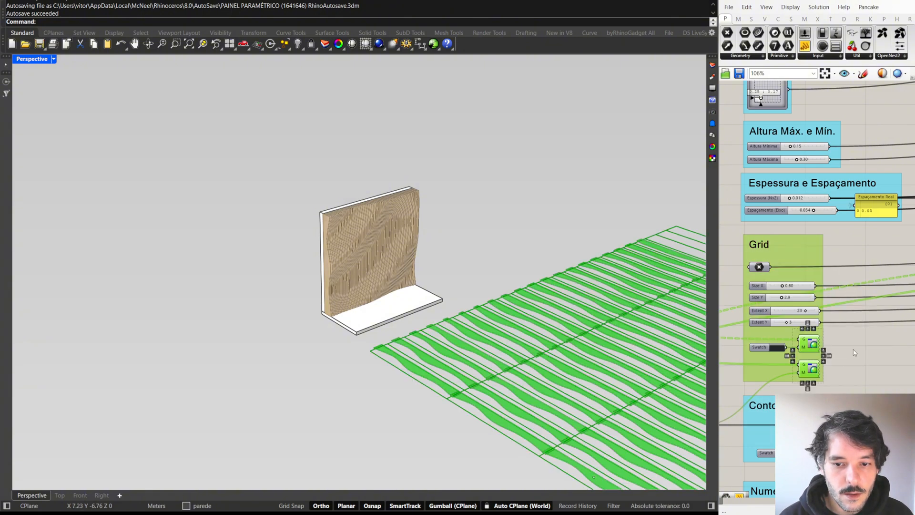
pyautogui.click(854, 352)
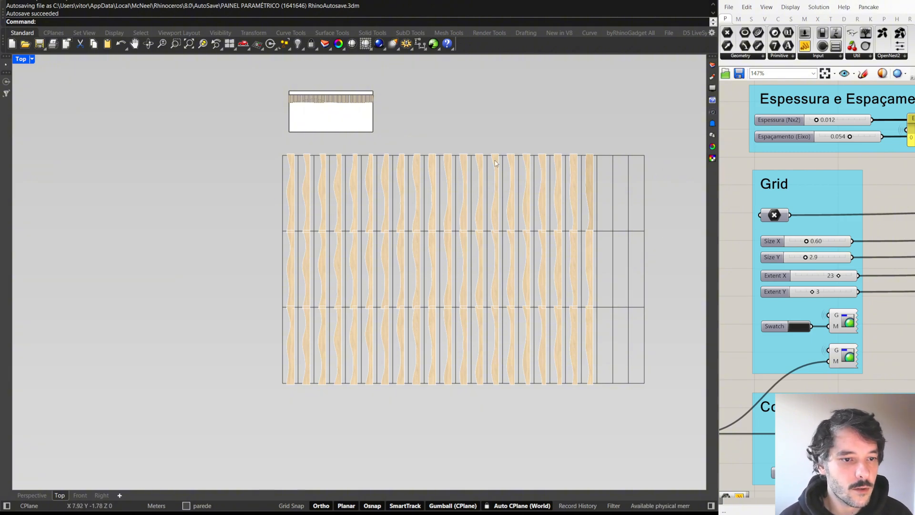
# Inspect the flat slat layout in the Top view and set the grid's Size X slider to 0.50
pyautogui.scroll(3, 285, 209)
pyautogui.scroll(-1, 285, 187)
pyautogui.moveTo(299, 143); pyautogui.dragTo(287, 208, button='right')
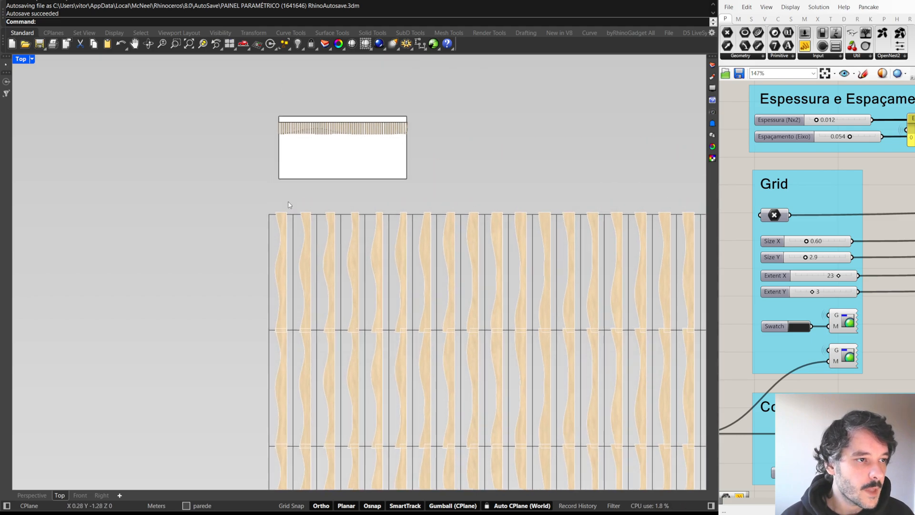
pyautogui.scroll(6, 288, 127)
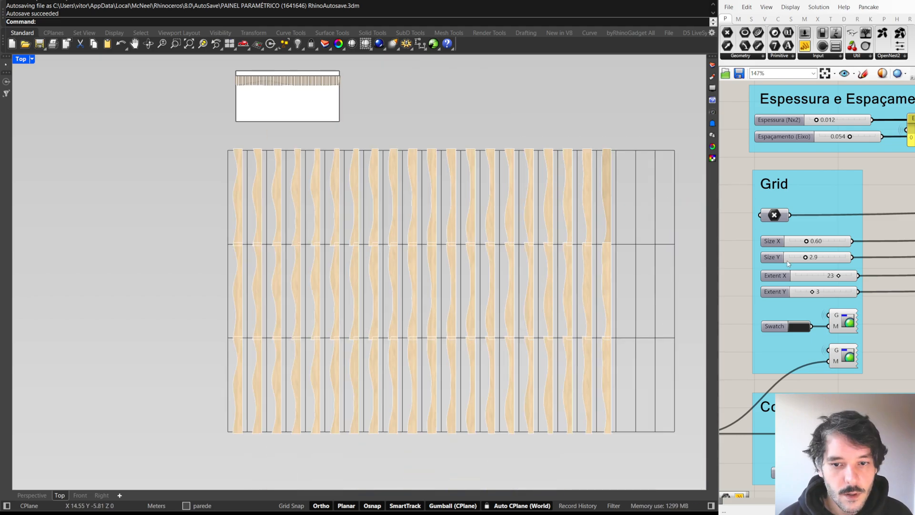
pyautogui.moveTo(780, 254); pyautogui.dragTo(769, 257, button='right')
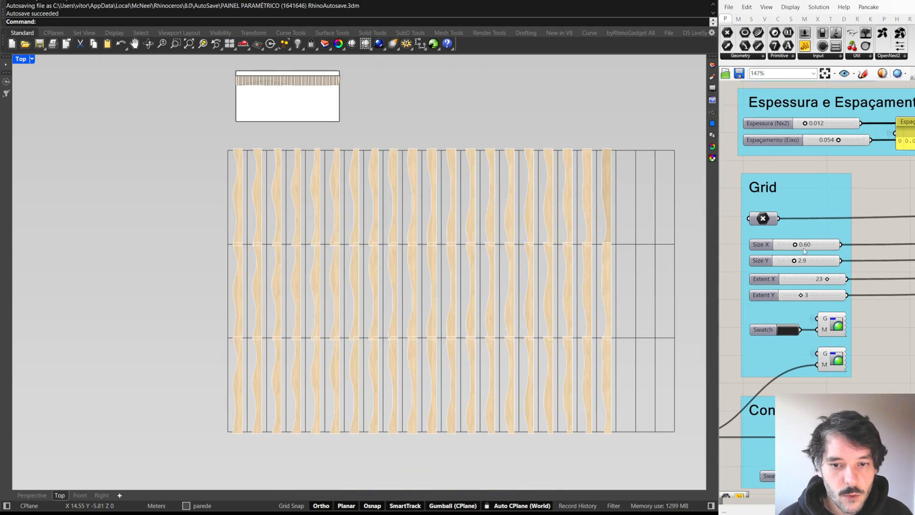
pyautogui.scroll(1, 802, 247)
pyautogui.moveTo(651, 301); pyautogui.dragTo(612, 283, button='right')
pyautogui.doubleClick(805, 245)
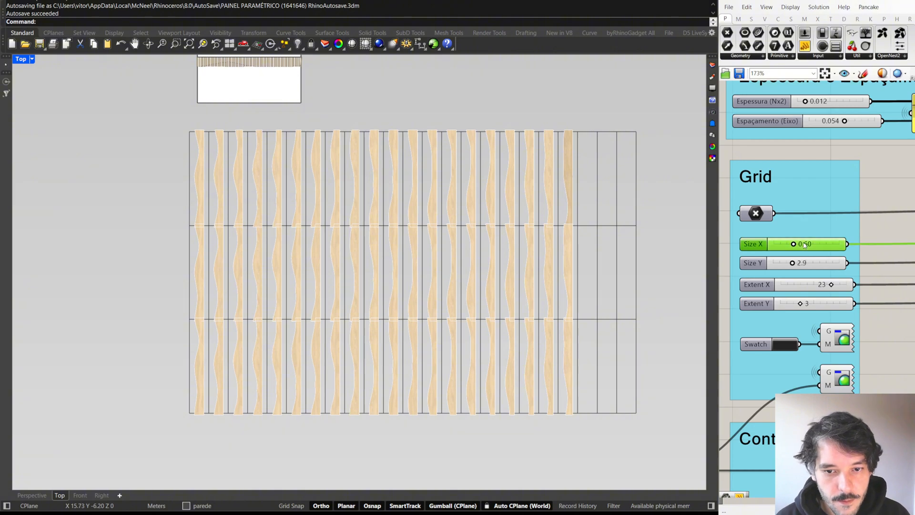
pyautogui.write('50')
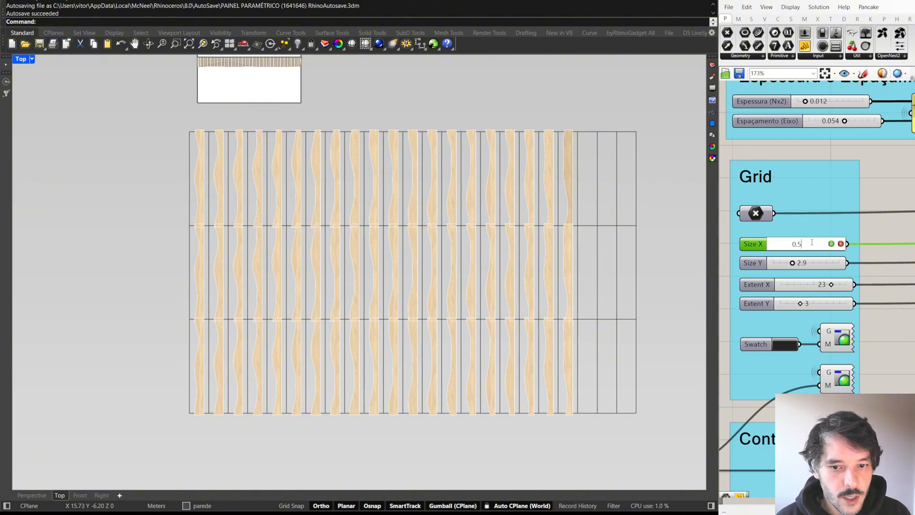
pyautogui.press('Return')
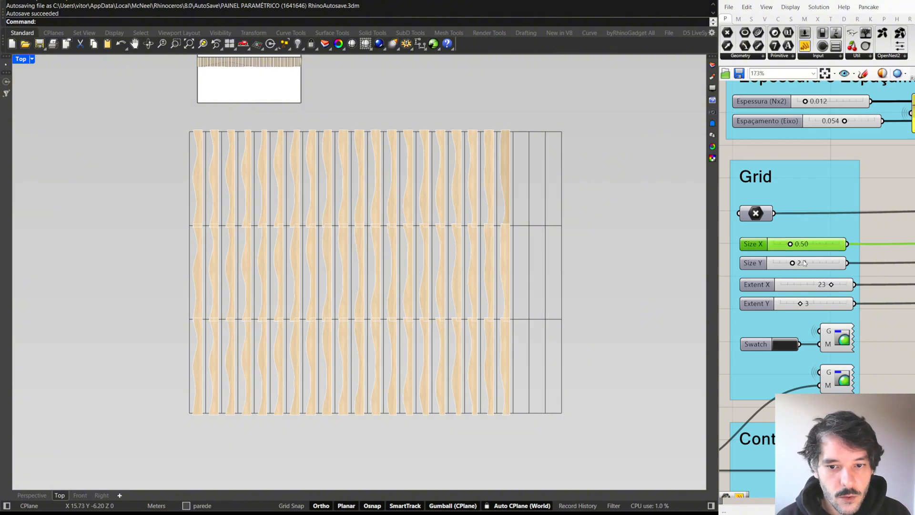
# Set the grid's Size Y slider to 3.1 to make the cells taller
pyautogui.doubleClick(804, 263)
pyautogui.write('3.1')
pyautogui.press('Return')
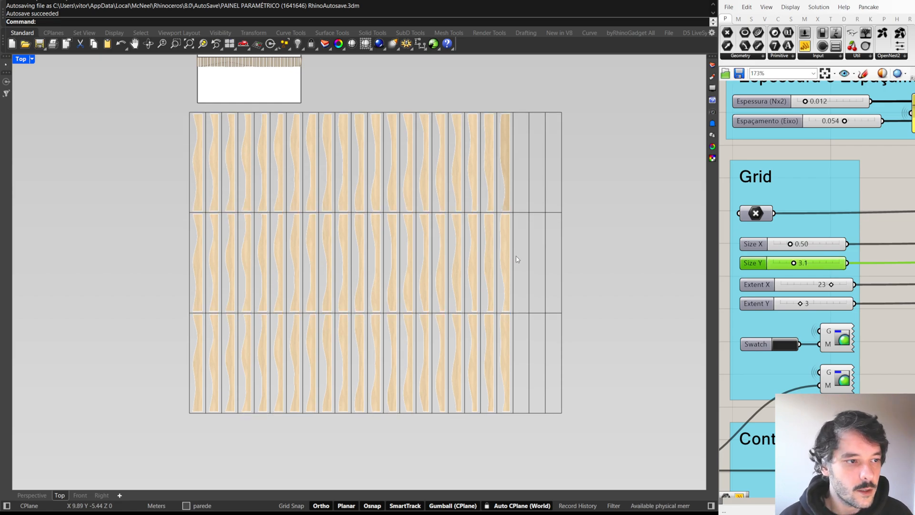
pyautogui.moveTo(517, 259); pyautogui.dragTo(527, 260, button='right')
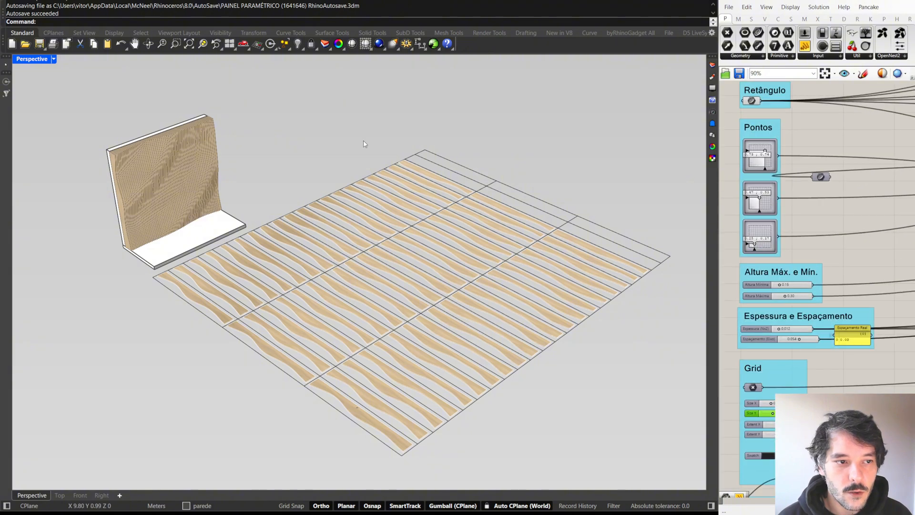
# Move the second Pontos point to about 0.61 ; 0.28 and view the reshaped panel beside its flat slats
pyautogui.scroll(5, 774, 199)
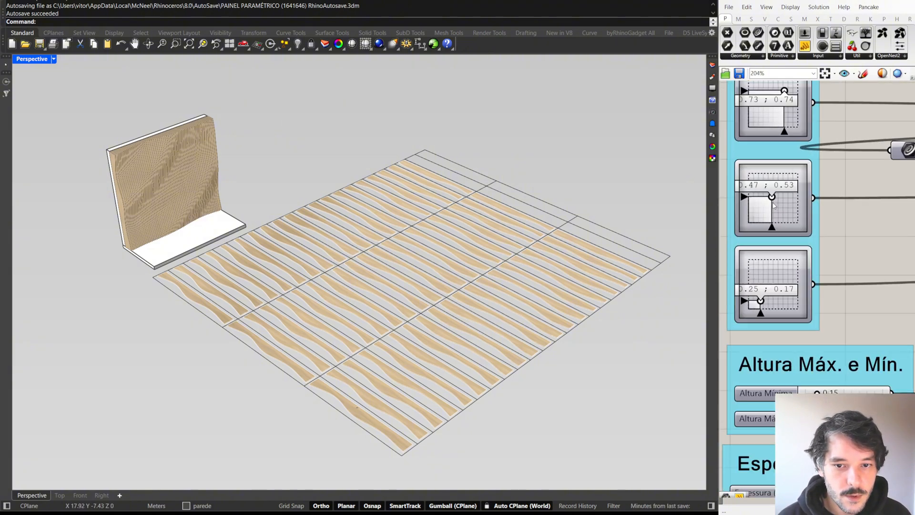
pyautogui.moveTo(773, 199); pyautogui.dragTo(780, 206)
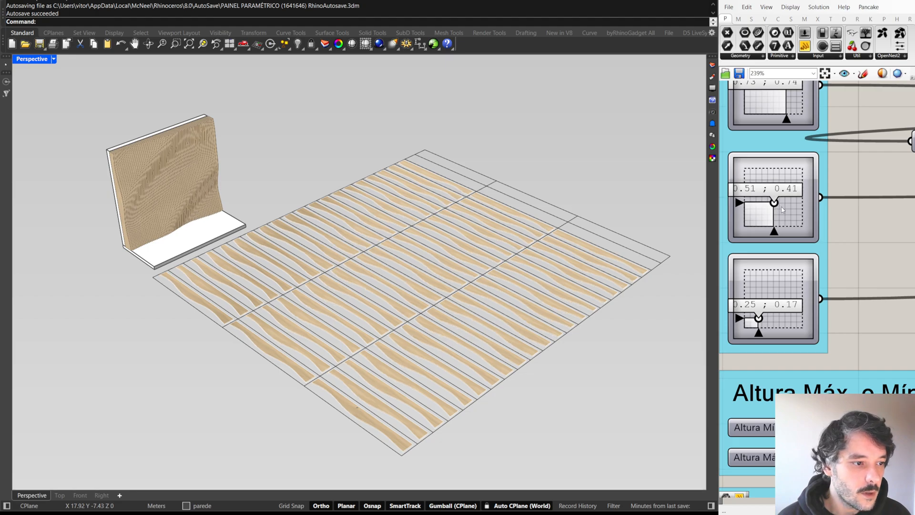
pyautogui.keyDown('shift'); pyautogui.moveTo(473, 169); pyautogui.dragTo(514, 190, button='right'); pyautogui.keyUp('shift')
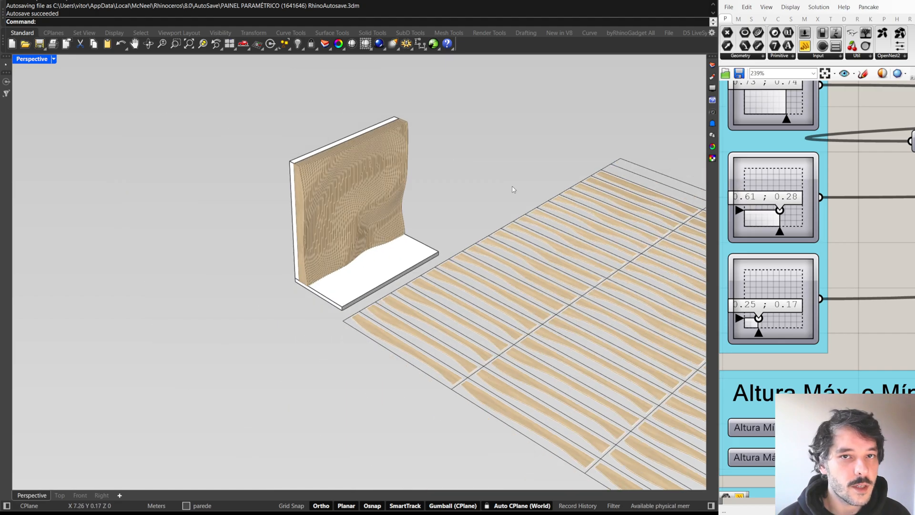
pyautogui.scroll(4, 392, 199)
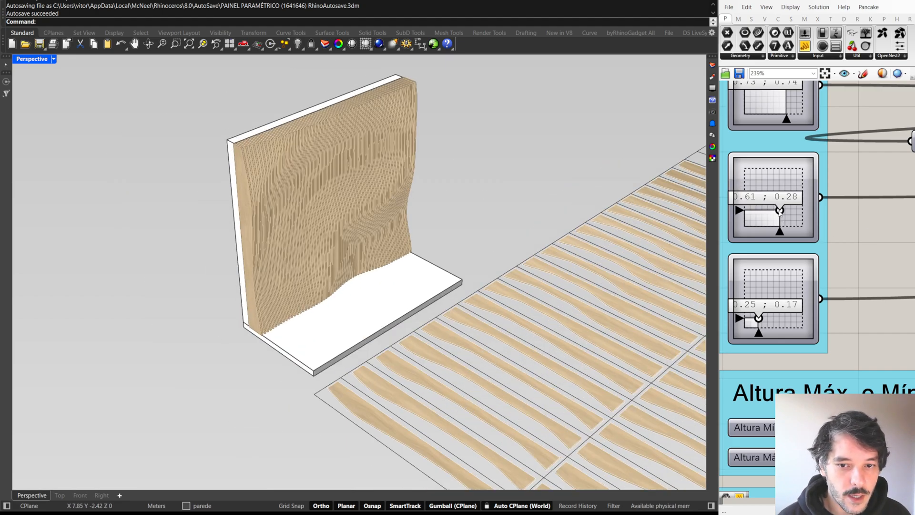
# Move the second Pontos point to about 0.44 ; 0.57 and check the updated flat slats in the Top view
pyautogui.moveTo(772, 208); pyautogui.dragTo(770, 206)
pyautogui.moveTo(770, 203); pyautogui.dragTo(770, 193)
pyautogui.keyDown('shift'); pyautogui.moveTo(630, 315); pyautogui.dragTo(382, 179, button='right'); pyautogui.keyUp('shift')
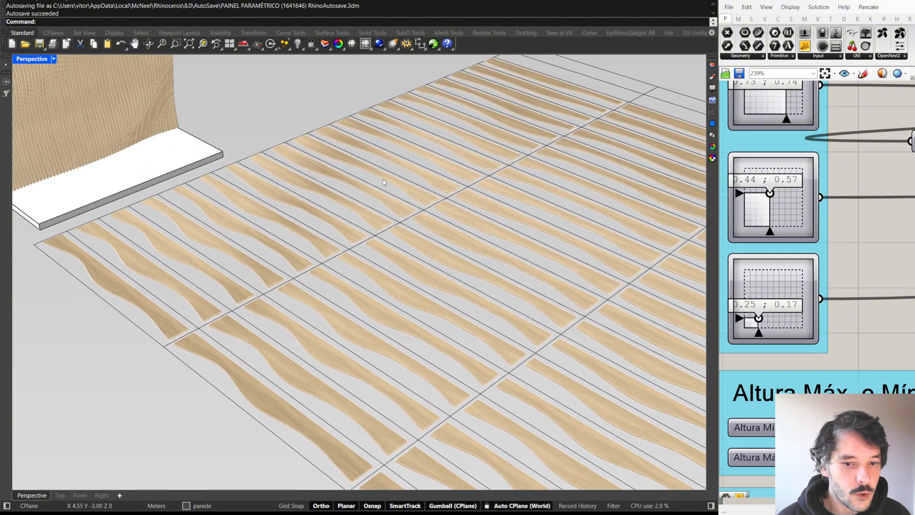
pyautogui.doubleClick(27, 59)
pyautogui.doubleClick(25, 59)
pyautogui.moveTo(399, 207); pyautogui.dragTo(370, 215, button='right')
pyautogui.scroll(4, 408, 194)
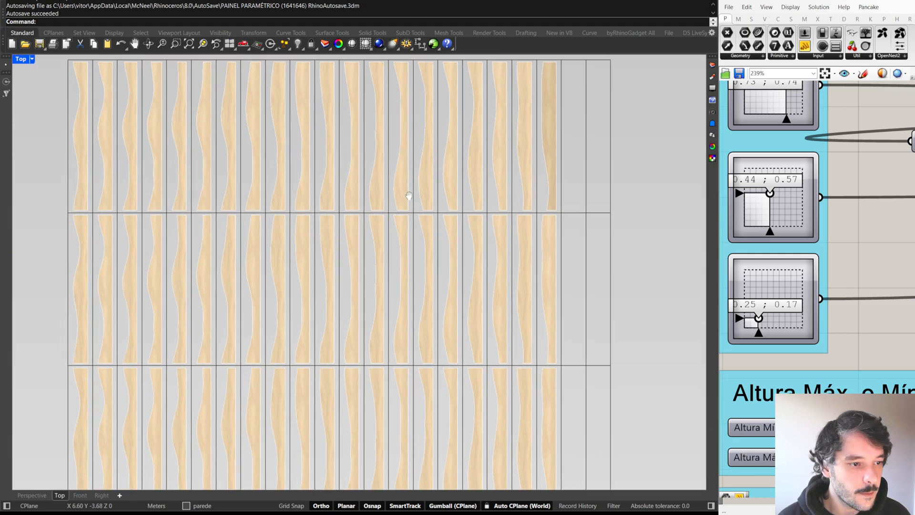
# Move the third Pontos point toward the middle of its grid and check the reshaped panel and flat slats
pyautogui.moveTo(385, 174); pyautogui.dragTo(438, 219, button='right')
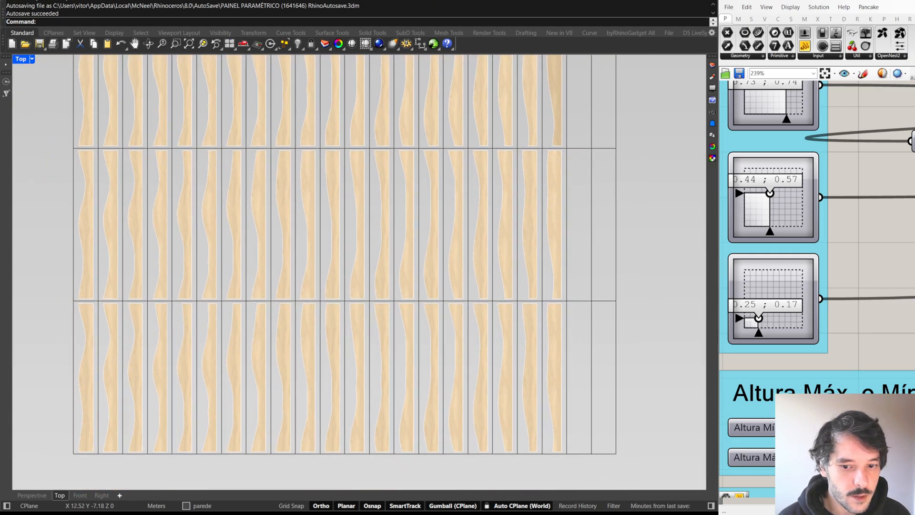
pyautogui.moveTo(765, 316); pyautogui.dragTo(783, 293)
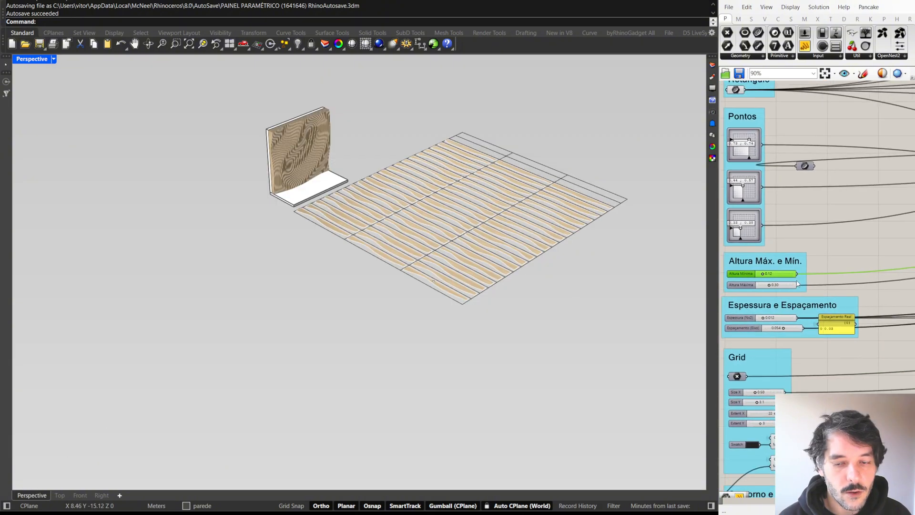
pyautogui.moveTo(837, 403); pyautogui.dragTo(816, 362, button='right')
pyautogui.scroll(-2, 816, 362)
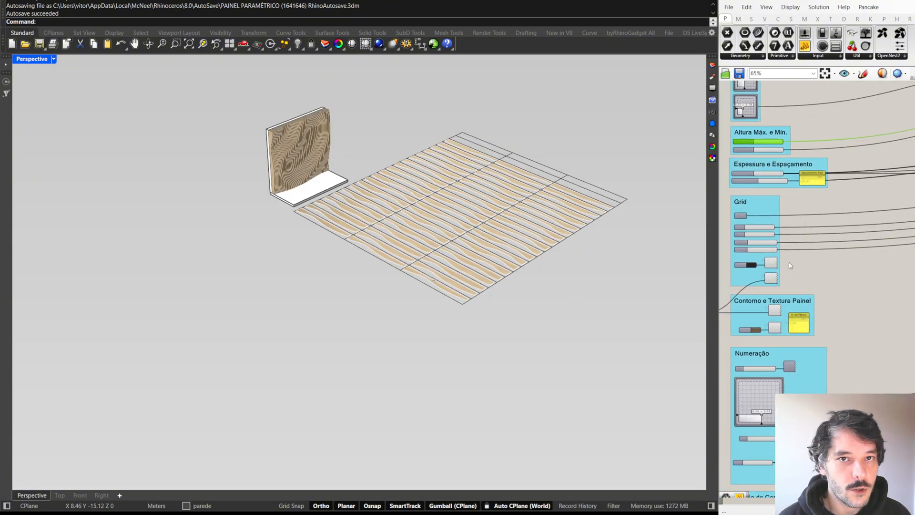
pyautogui.scroll(2, 821, 324)
pyautogui.scroll(-2, 822, 324)
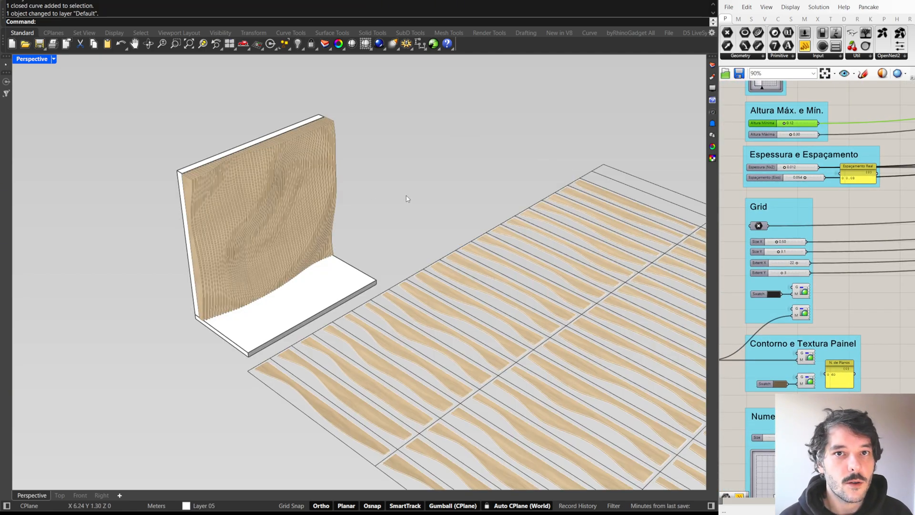
# Lower the top edge of the panel's base rectangle so the panel is shorter than the wall behind it
pyautogui.click(292, 132)
pyautogui.click(392, 111)
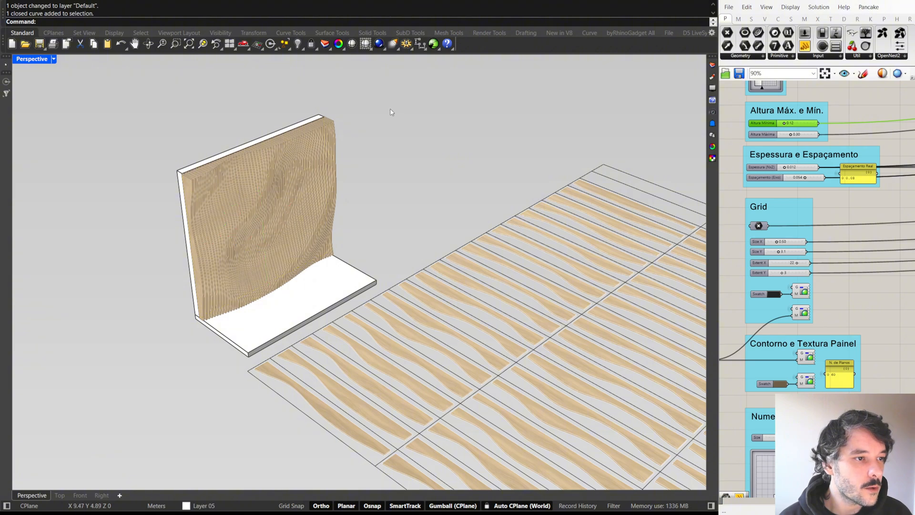
pyautogui.keyDown('ctrl'); pyautogui.keyDown('shift'); pyautogui.click(287, 133); pyautogui.keyUp('shift'); pyautogui.keyUp('ctrl')
pyautogui.moveTo(255, 114); pyautogui.dragTo(253, 130)
pyautogui.scroll(-2, 459, 297)
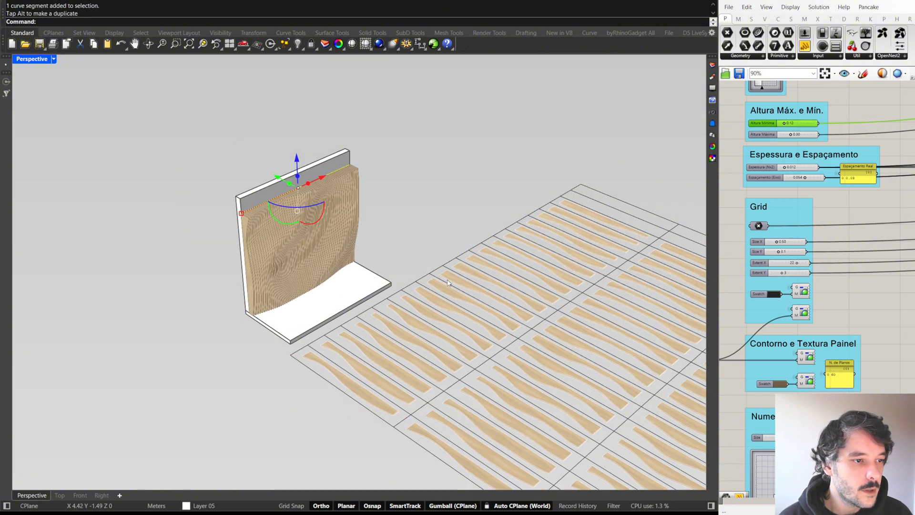
pyautogui.keyDown('shift'); pyautogui.moveTo(459, 297); pyautogui.dragTo(380, 208, button='right'); pyautogui.keyUp('shift')
pyautogui.press('Escape')
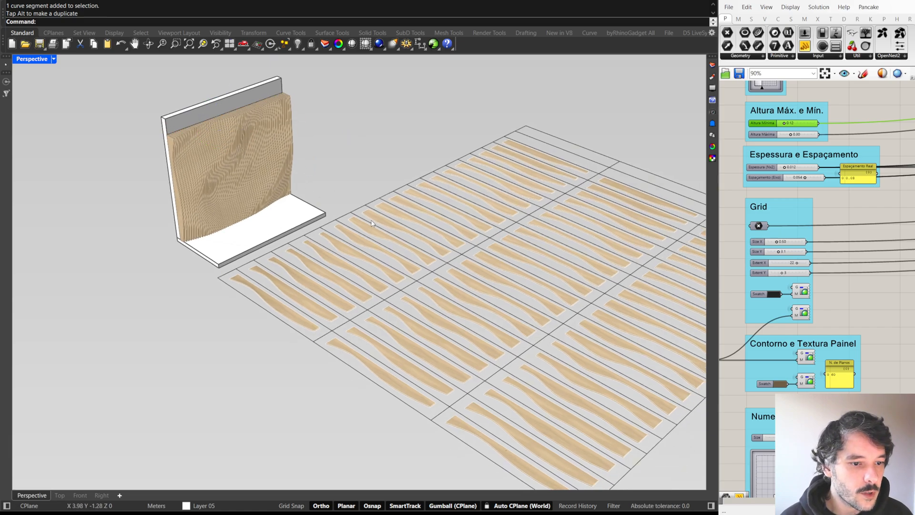
# Move the base rectangle's far vertical edge outward to widen the panel past the end of the wall
pyautogui.moveTo(591, 370); pyautogui.dragTo(514, 319, button='right')
pyautogui.keyDown('shift'); pyautogui.moveTo(296, 107); pyautogui.dragTo(384, 194, button='right'); pyautogui.keyUp('shift')
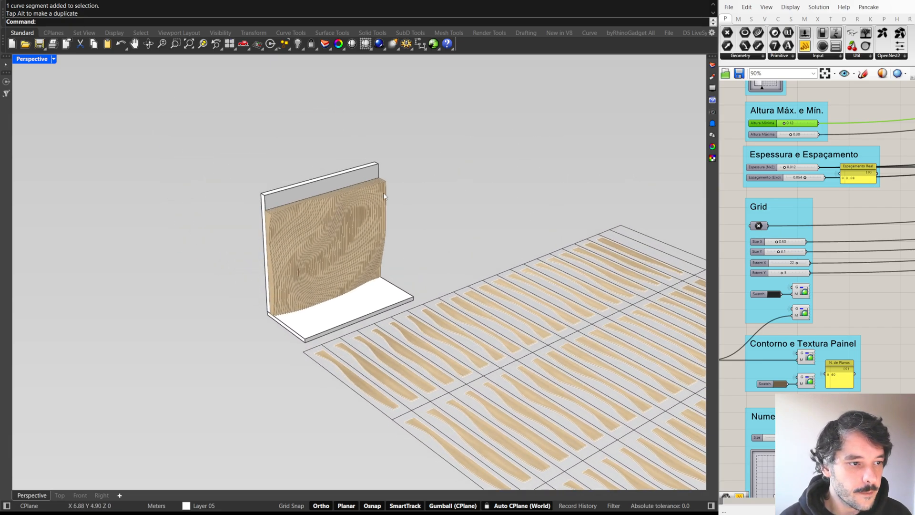
pyautogui.scroll(4, 386, 193)
pyautogui.keyDown('ctrl'); pyautogui.keyDown('shift'); pyautogui.click(382, 204); pyautogui.keyUp('shift'); pyautogui.keyUp('ctrl')
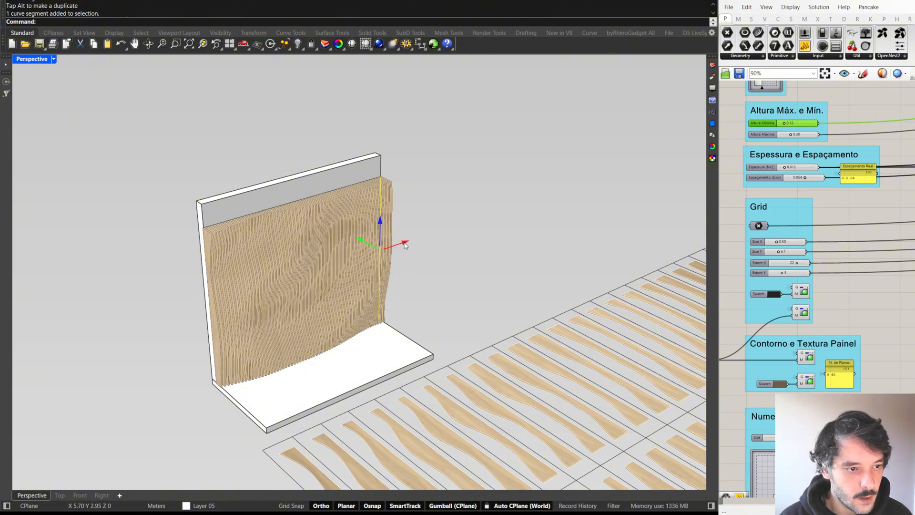
pyautogui.moveTo(376, 254); pyautogui.dragTo(407, 244)
pyautogui.scroll(-5, 394, 206)
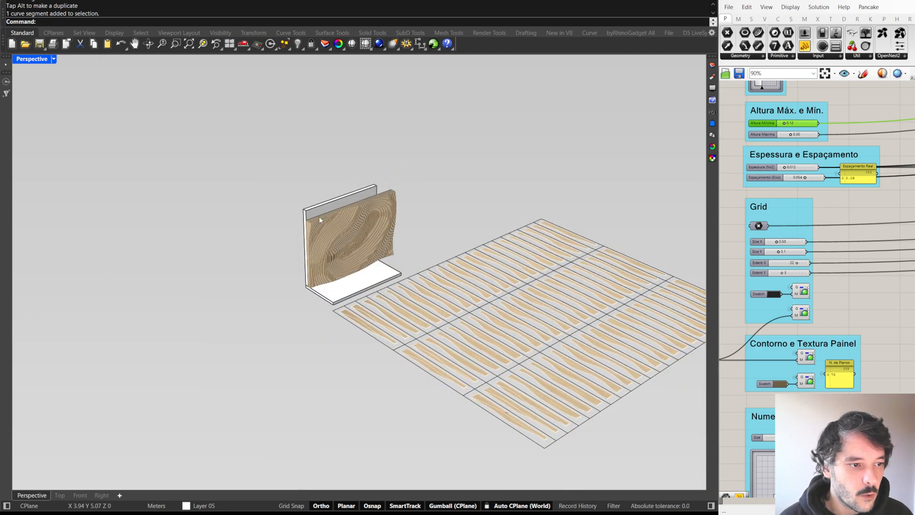
pyautogui.moveTo(369, 286); pyautogui.dragTo(398, 275, button='right')
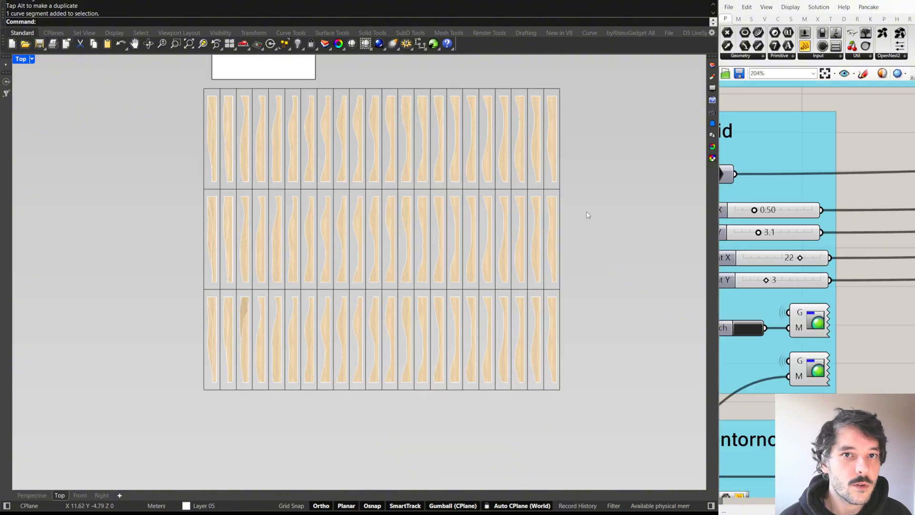
# Set the grid's Extent X slider to 25 so the layout has enough columns for every slat
pyautogui.moveTo(588, 215); pyautogui.dragTo(597, 225, button='right')
pyautogui.moveTo(803, 258); pyautogui.dragTo(808, 259)
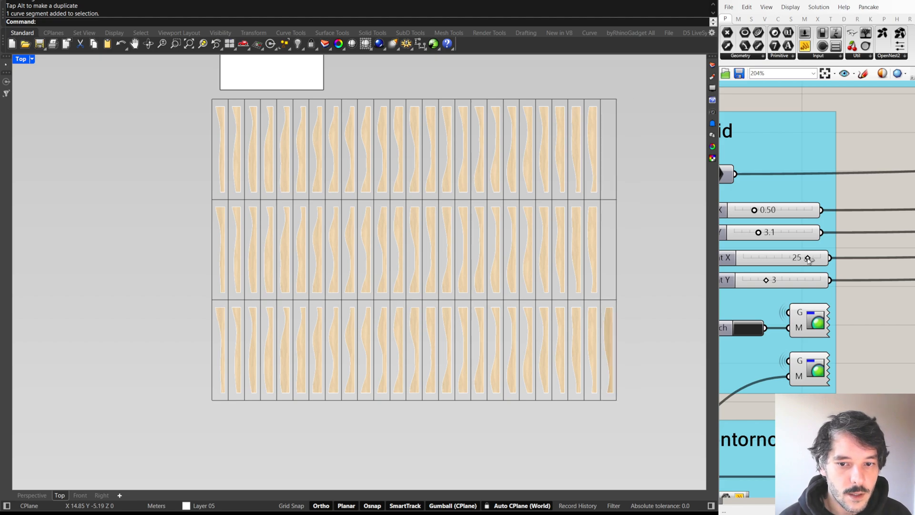
pyautogui.scroll(-2, 809, 258)
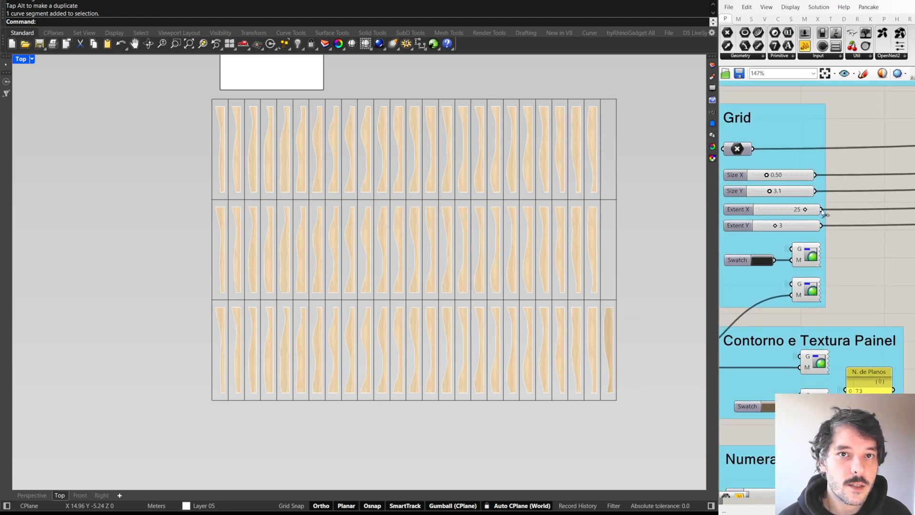
pyautogui.moveTo(860, 307); pyautogui.dragTo(838, 221, button='right')
pyautogui.scroll(2, 846, 335)
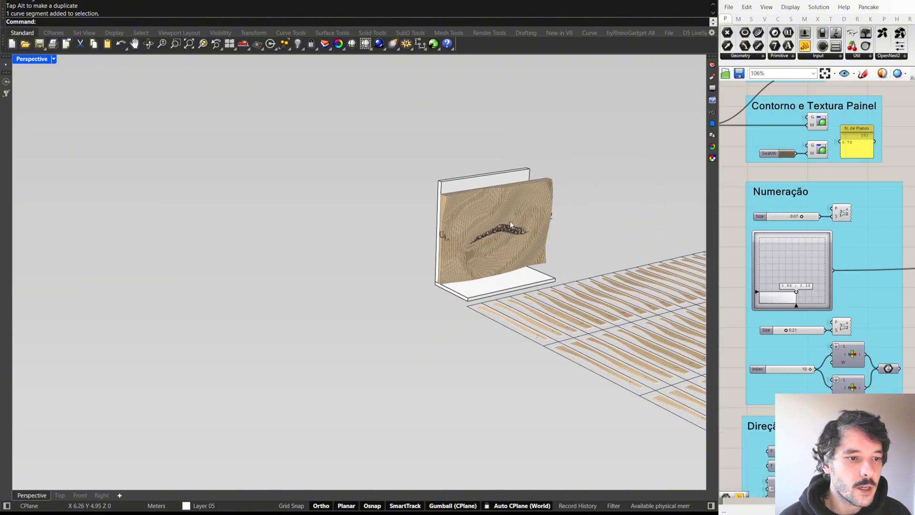
# Hide the previews of the two Contorno e Textura Painel components to expose the numbering on the panel
pyautogui.moveTo(510, 224); pyautogui.dragTo(465, 232, button='right')
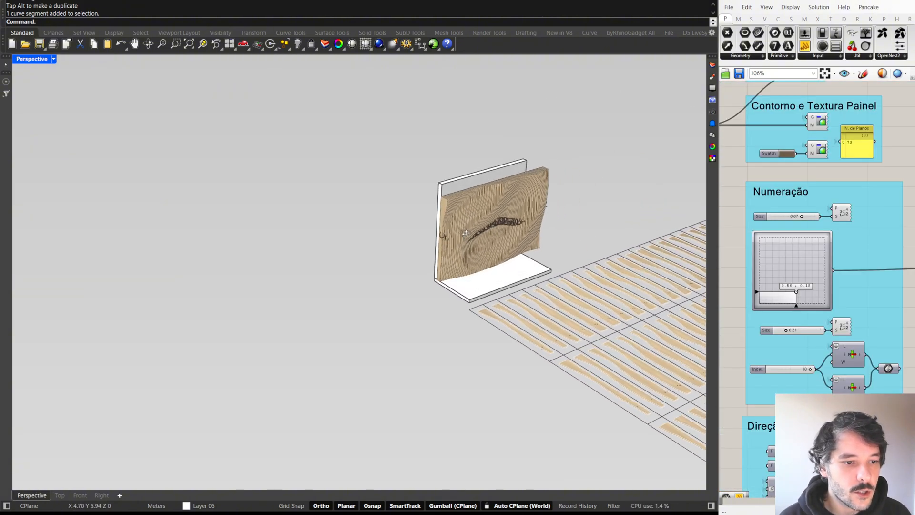
pyautogui.scroll(10, 421, 225)
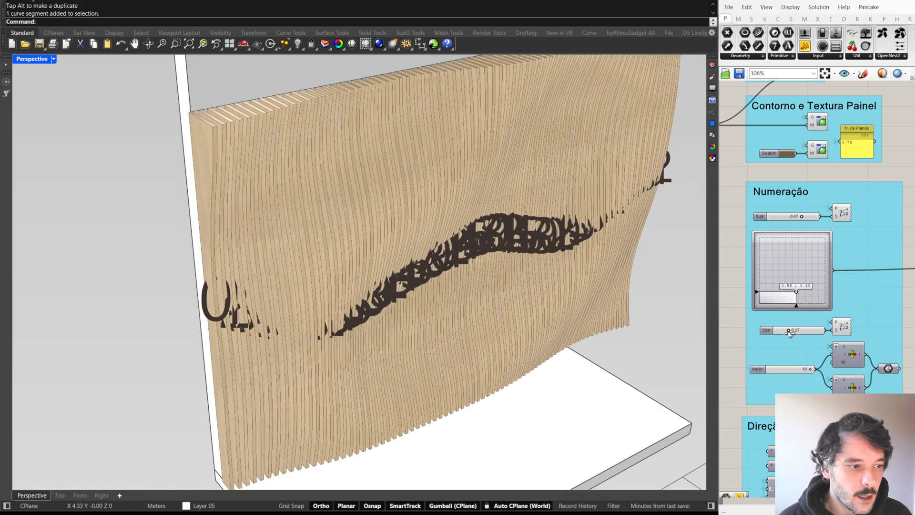
pyautogui.scroll(4, 426, 248)
pyautogui.moveTo(833, 175); pyautogui.dragTo(812, 236, button='right')
pyautogui.click(799, 212)
pyautogui.keyDown('shift'); pyautogui.click(797, 183); pyautogui.keyUp('shift')
pyautogui.middleClick(796, 182)
pyautogui.click(825, 152)
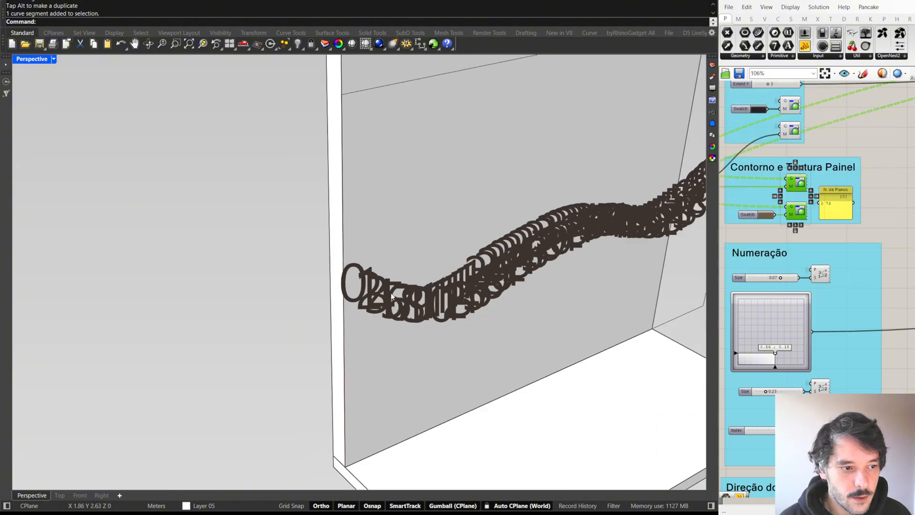
# Set the Size slider of the panel's slat numbers to 0.04 and check the full row of numbers
pyautogui.scroll(2, 775, 367)
pyautogui.moveTo(765, 391); pyautogui.dragTo(757, 390)
pyautogui.keyDown('shift'); pyautogui.moveTo(521, 233); pyautogui.dragTo(365, 280, button='right'); pyautogui.keyUp('shift')
pyautogui.scroll(-3, 365, 280)
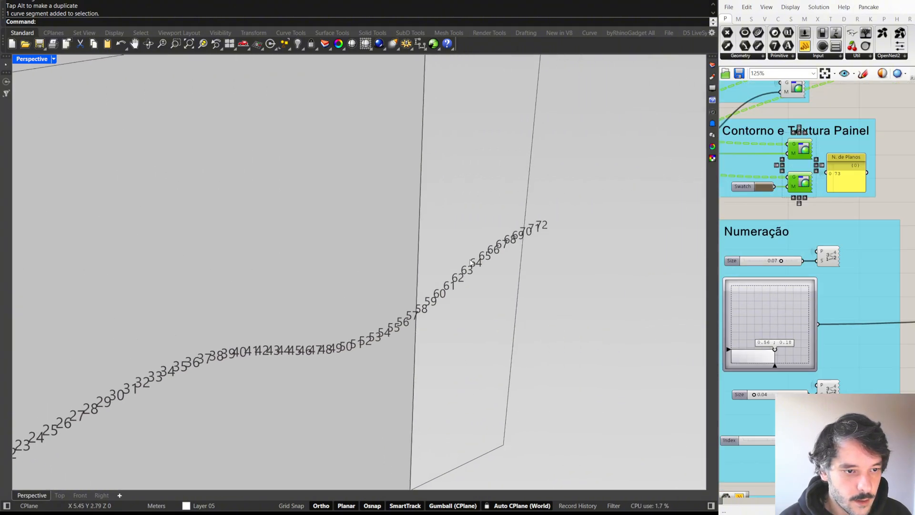
pyautogui.scroll(-5, 470, 260)
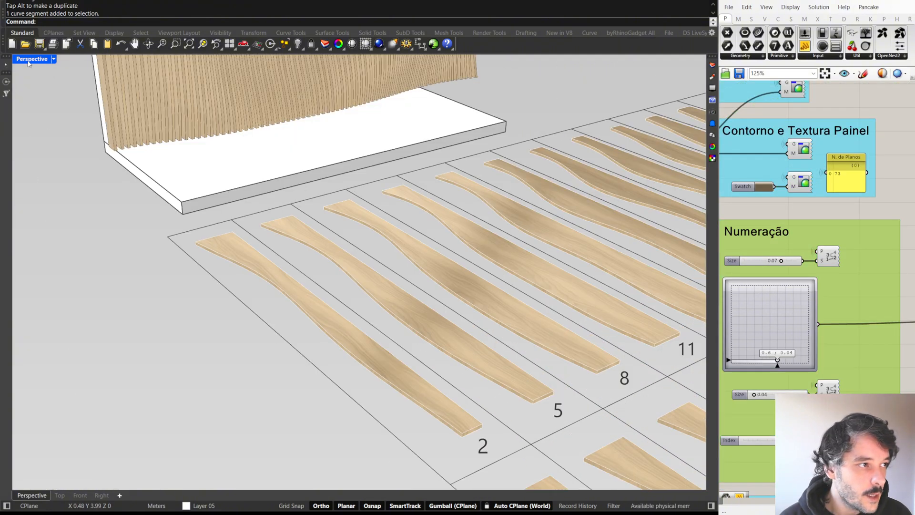
# Examine the numbers placed below the flat slats in the Top view of the four-viewport layout
pyautogui.hotkey('ctrl', 'm')
pyautogui.moveTo(154, 164); pyautogui.dragTo(214, 200, button='right')
pyautogui.scroll(15, 174, 148)
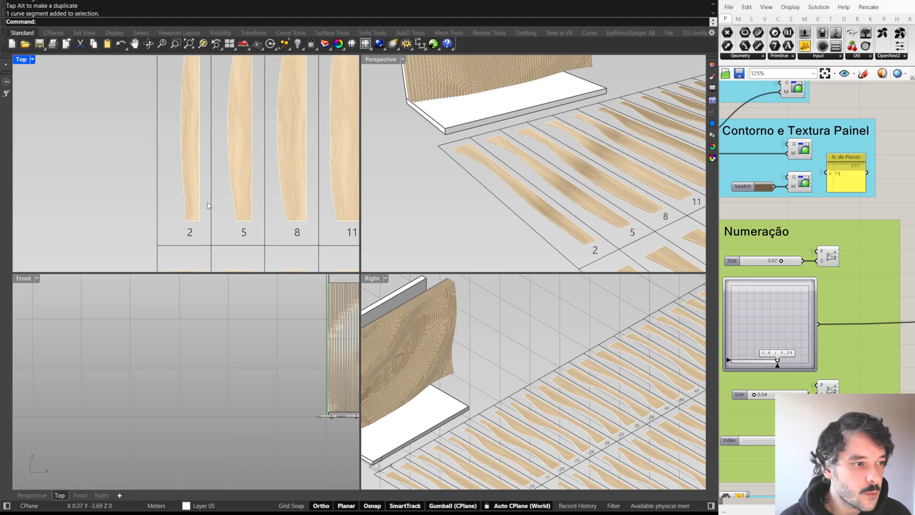
pyautogui.scroll(-16, 227, 227)
pyautogui.moveTo(228, 241); pyautogui.dragTo(223, 152, button='right')
pyautogui.scroll(20, 220, 222)
pyautogui.scroll(-20, 217, 215)
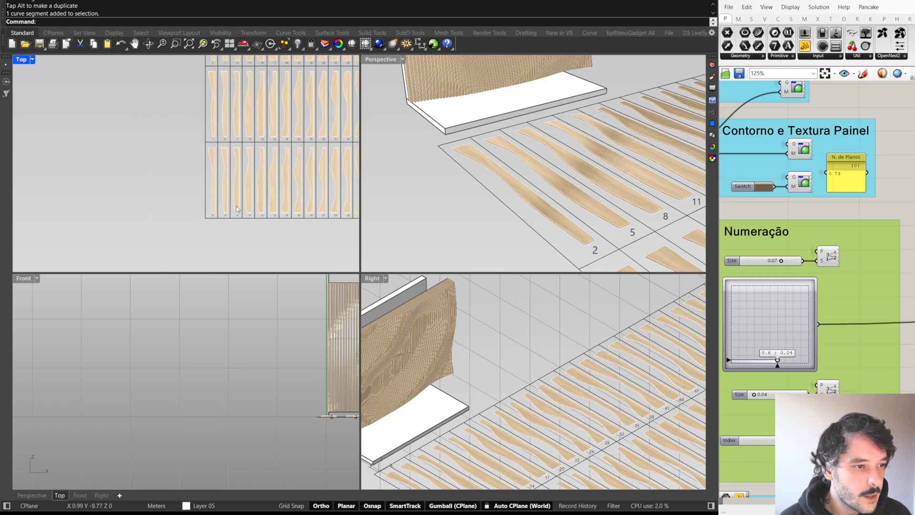
pyautogui.moveTo(333, 204); pyautogui.dragTo(211, 212, button='right')
pyautogui.scroll(10, 256, 203)
pyautogui.scroll(4, 248, 219)
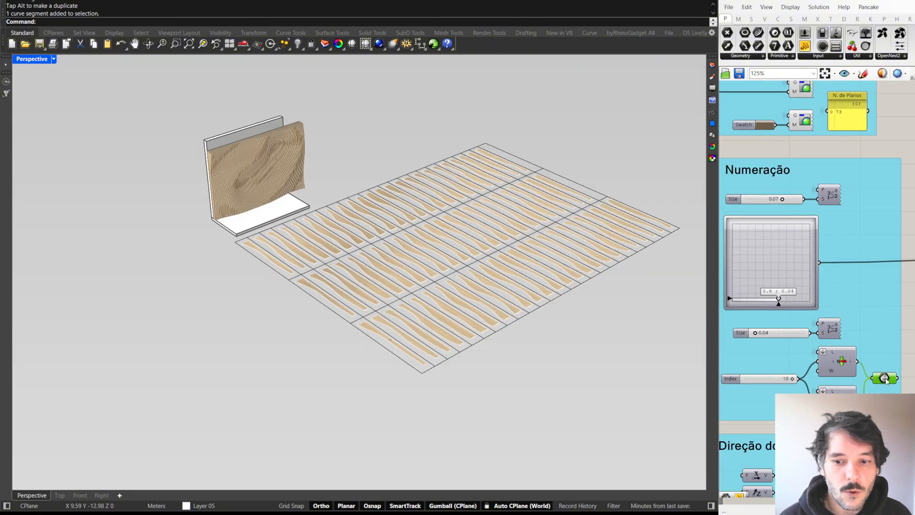
# Preview the indexed slat on the panel and in the grid, set Index to 0, and raise it to highlight another slat
pyautogui.middleClick(886, 362)
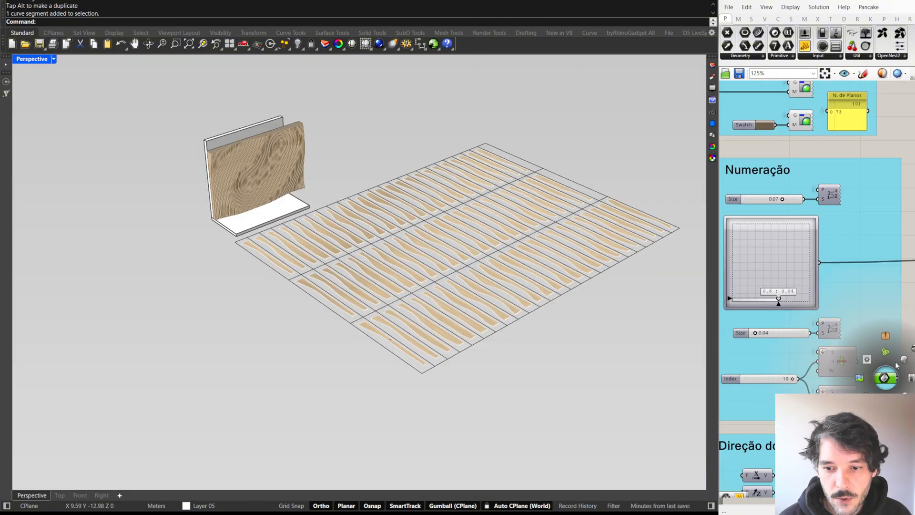
pyautogui.click(883, 378)
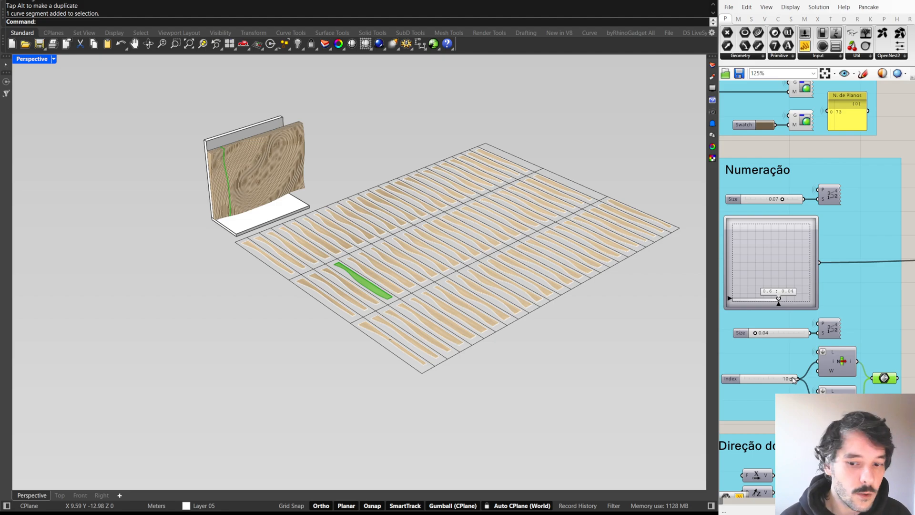
pyautogui.moveTo(794, 379); pyautogui.dragTo(744, 379)
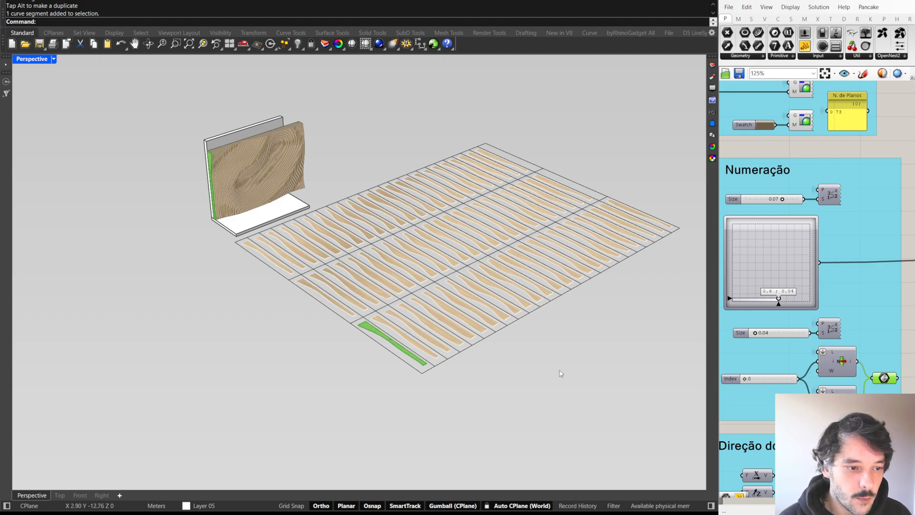
pyautogui.scroll(2, 405, 343)
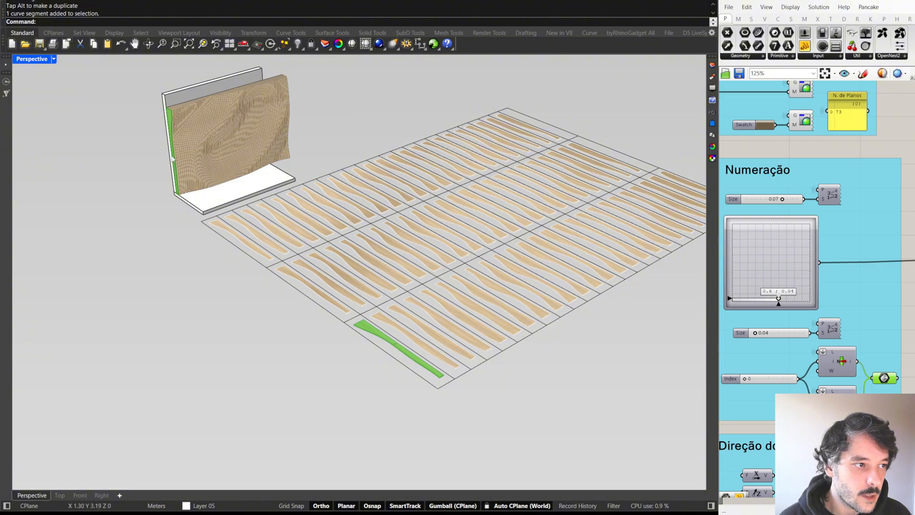
pyautogui.moveTo(166, 151)
pyautogui.mouseDown(button='right')
pyautogui.moveTo(247, 151)
pyautogui.moveTo(166, 146)
pyautogui.mouseUp(button='right')
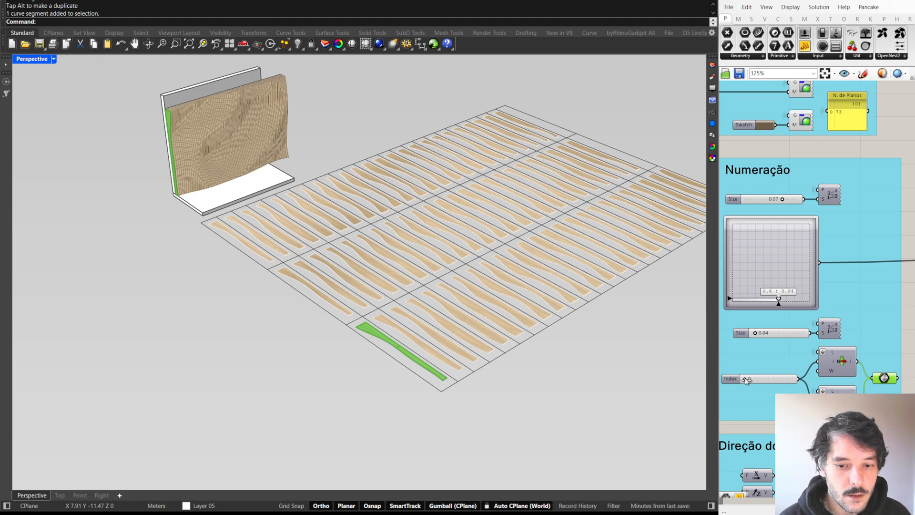
pyautogui.moveTo(746, 379); pyautogui.dragTo(756, 379)
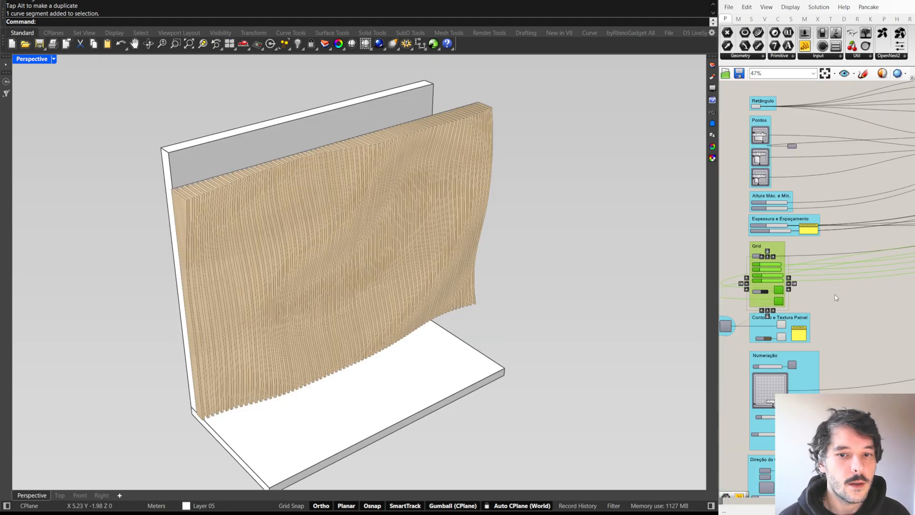
# Switch the Direção do Corte input from the X vector to the Z vector to cut the panel into horizontal slats
pyautogui.scroll(3, 835, 297)
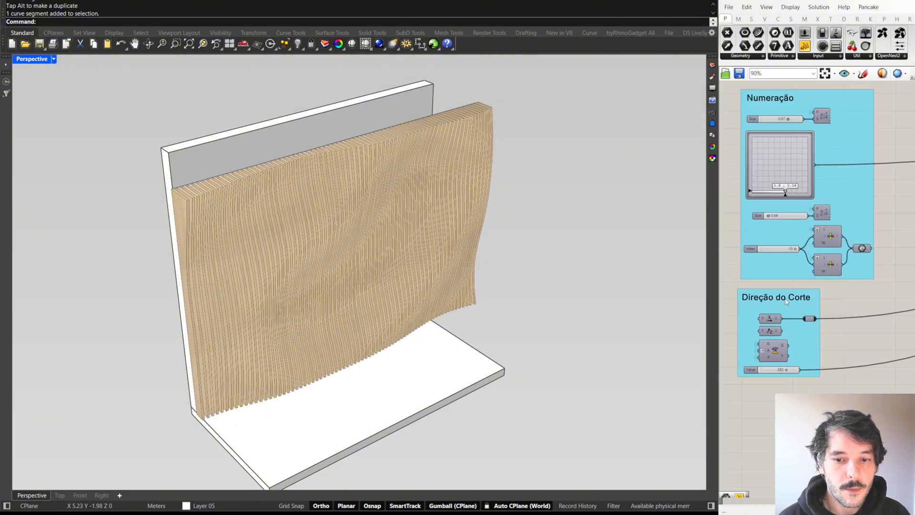
pyautogui.moveTo(453, 249); pyautogui.dragTo(275, 179, button='right')
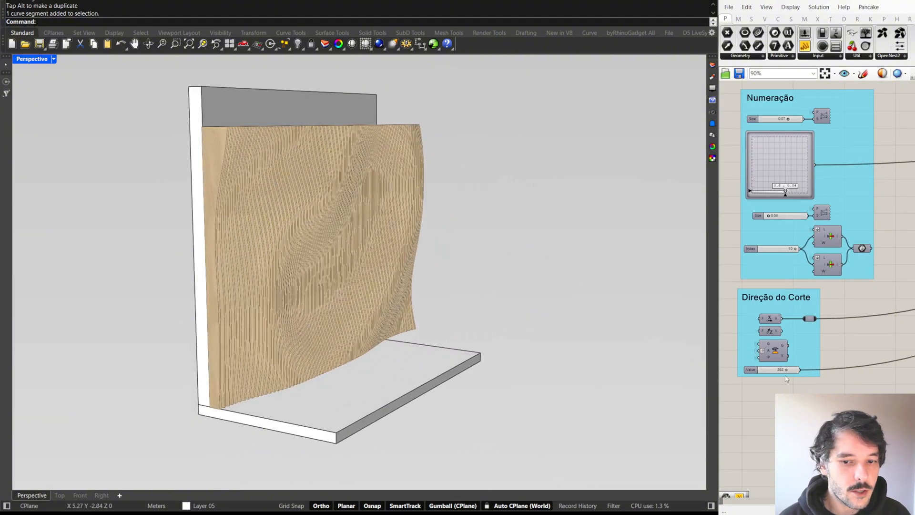
pyautogui.scroll(3, 792, 338)
pyautogui.moveTo(793, 337); pyautogui.dragTo(868, 367, button='right')
pyautogui.moveTo(496, 290)
pyautogui.mouseDown(button='right')
pyautogui.moveTo(474, 302)
pyautogui.moveTo(505, 295)
pyautogui.mouseUp(button='right')
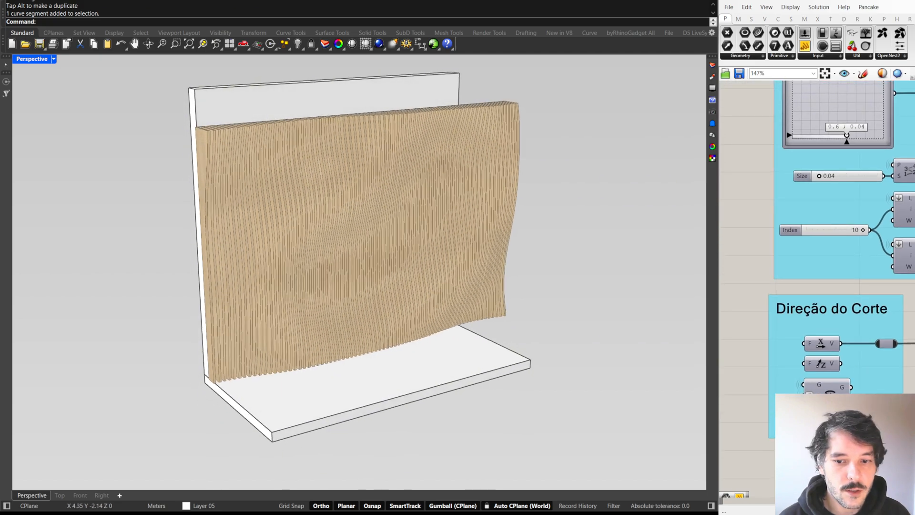
pyautogui.keyDown('shift'); pyautogui.moveTo(841, 364); pyautogui.dragTo(860, 342); pyautogui.keyUp('shift')
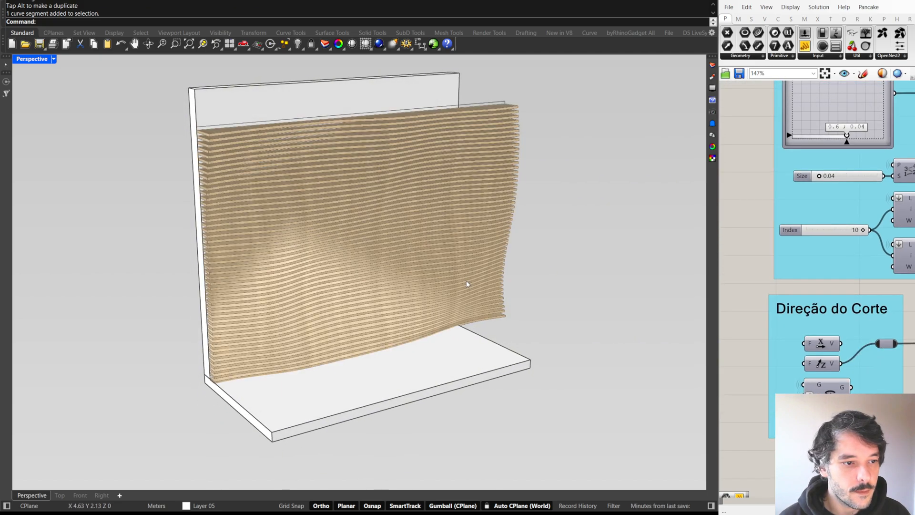
pyautogui.moveTo(547, 269); pyautogui.dragTo(596, 295, button='right')
# Add the X vector to the cut direction alongside Z and inspect the resulting crossed slat lattice
pyautogui.keyDown('shift'); pyautogui.moveTo(841, 343); pyautogui.dragTo(868, 345); pyautogui.keyUp('shift')
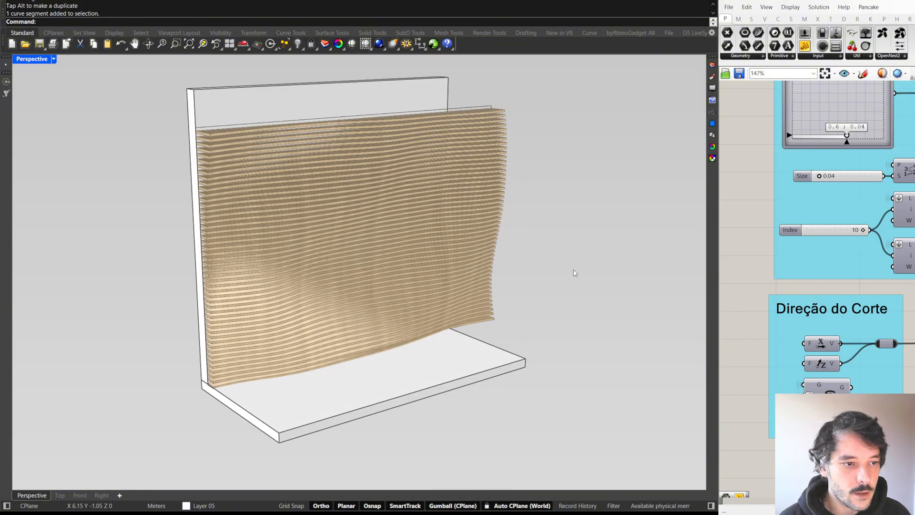
pyautogui.moveTo(581, 260); pyautogui.dragTo(572, 248, button='right')
pyautogui.scroll(8, 571, 222)
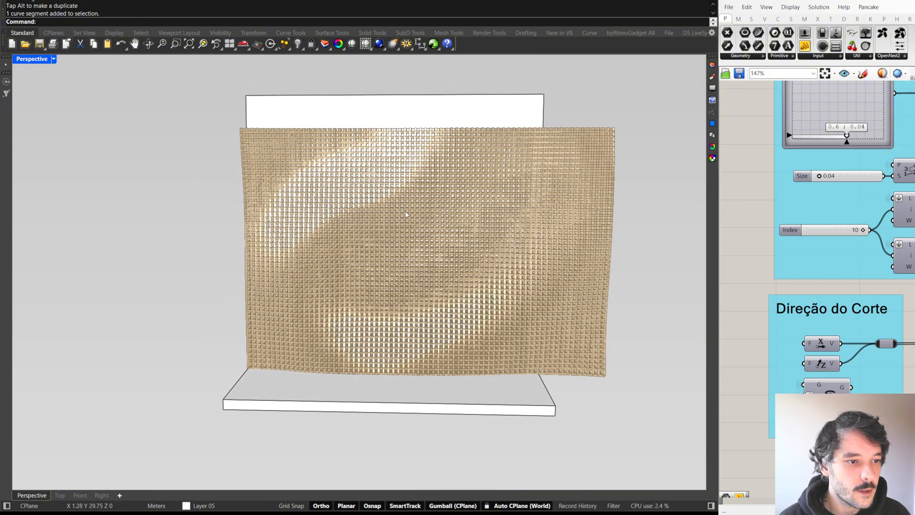
pyautogui.scroll(-10, 416, 207)
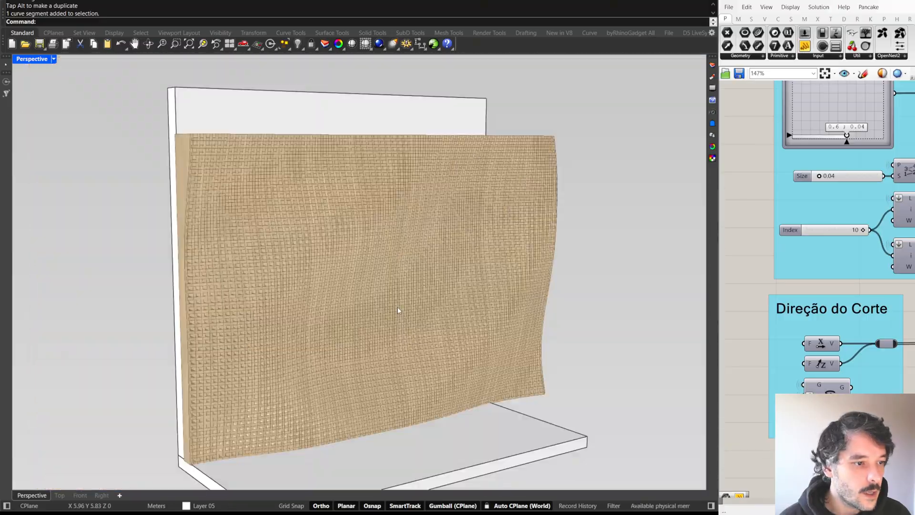
# Replace the X and Z vectors in the Direção do Corte input with the rotated vector and change its angle for diagonal slats
pyautogui.moveTo(519, 302)
pyautogui.mouseDown(button='right')
pyautogui.moveTo(500, 300)
pyautogui.moveTo(538, 300)
pyautogui.moveTo(505, 299)
pyautogui.moveTo(524, 300)
pyautogui.mouseUp(button='right')
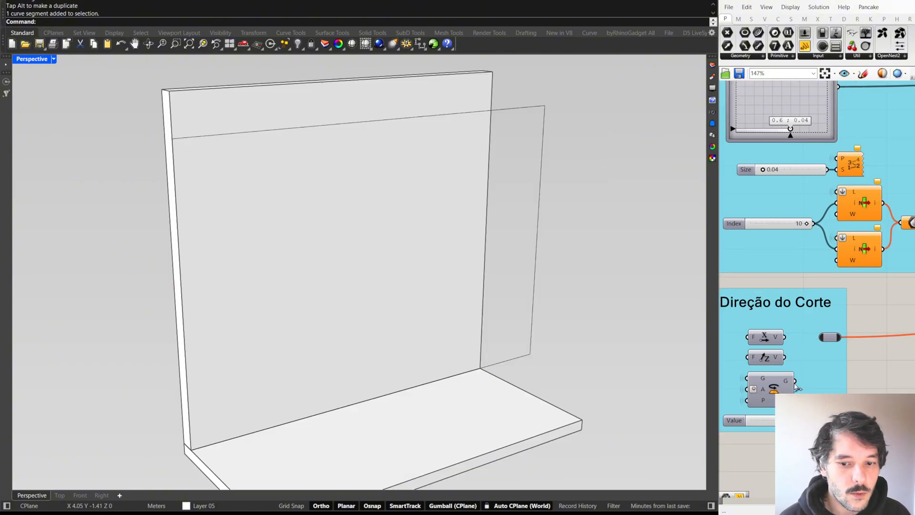
pyautogui.moveTo(795, 382); pyautogui.dragTo(818, 337)
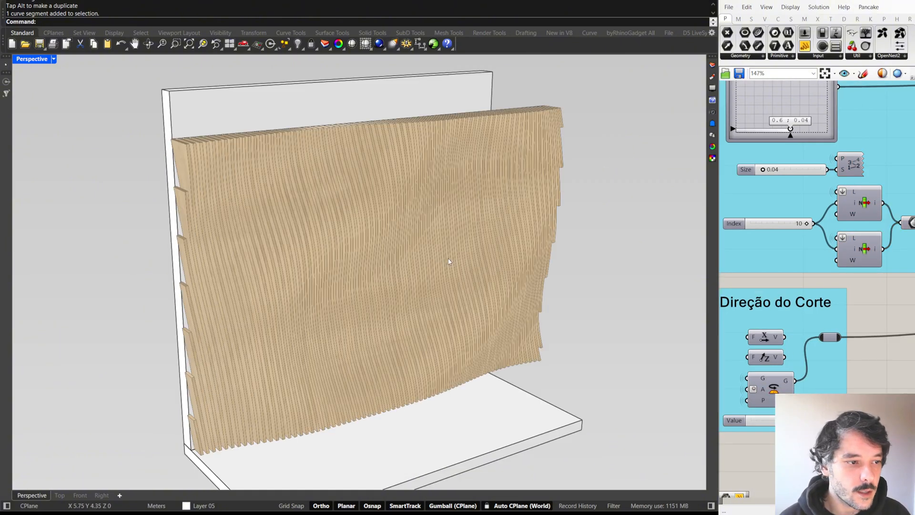
pyautogui.moveTo(449, 262)
pyautogui.mouseDown(button='right')
pyautogui.moveTo(374, 251)
pyautogui.moveTo(453, 252)
pyautogui.mouseUp(button='right')
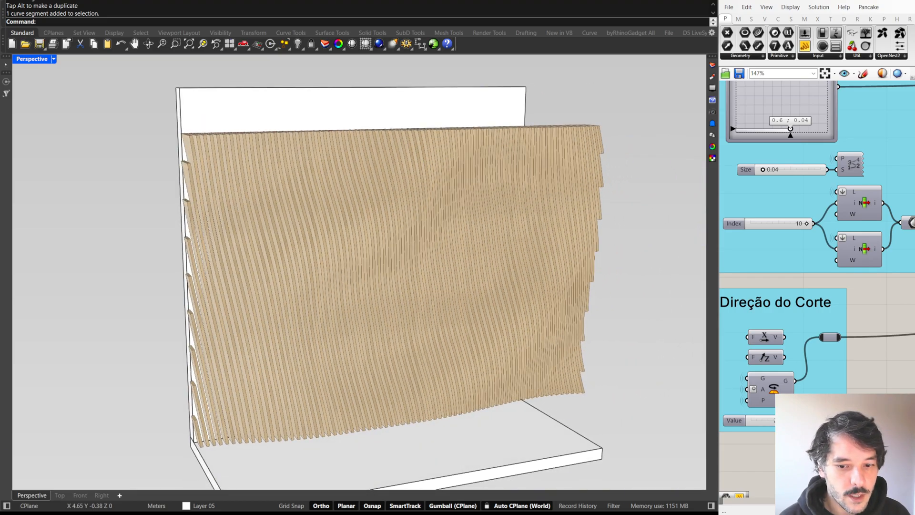
pyautogui.moveTo(786, 421); pyautogui.dragTo(772, 422)
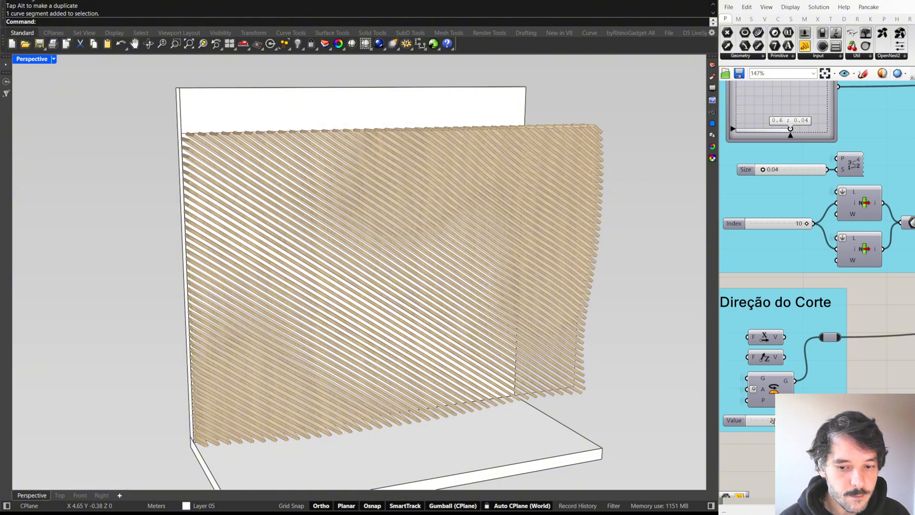
# Set the cut direction's rotation Value to 75 and inspect the slanted slats on the panel
pyautogui.doubleClick(772, 420)
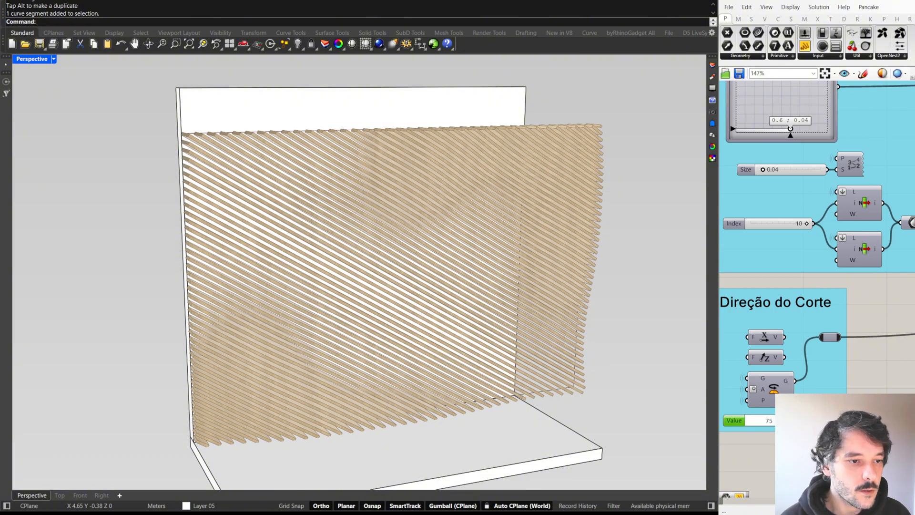
pyautogui.write('75')
pyautogui.press('Return')
pyautogui.moveTo(405, 252); pyautogui.dragTo(453, 246, button='right')
# Set the cut direction's rotation Value to 90 and view the slats from the side
pyautogui.doubleClick(767, 420)
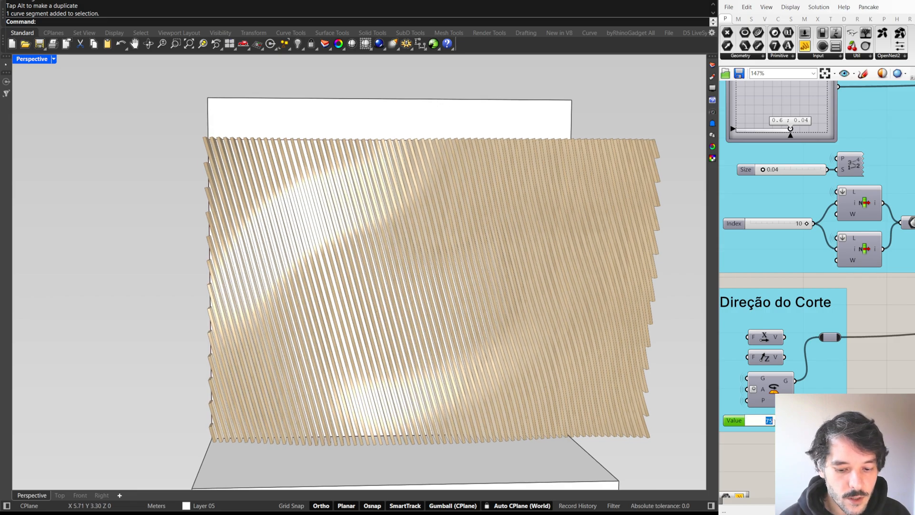
pyautogui.write('90')
pyautogui.press('Return')
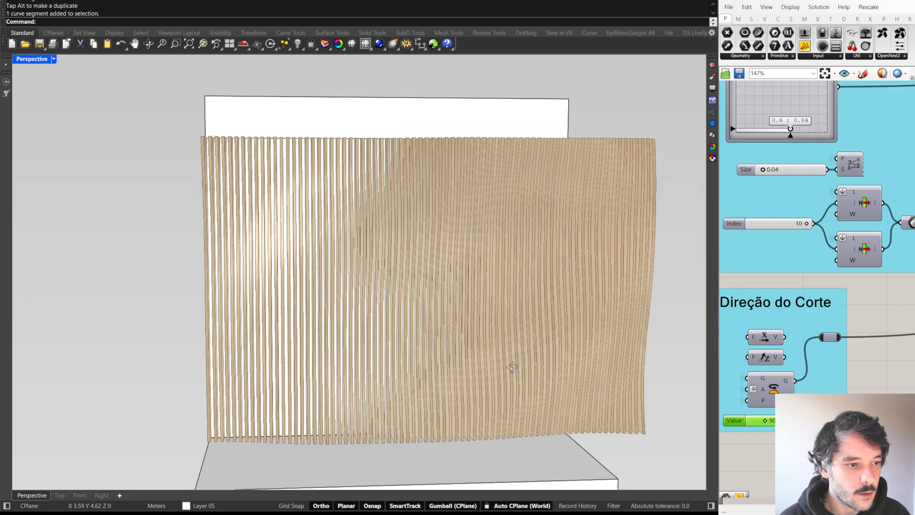
pyautogui.moveTo(510, 371); pyautogui.dragTo(496, 372, button='right')
# Set the cut direction's rotation Value to 180 and view the slats from the front
pyautogui.doubleClick(768, 420)
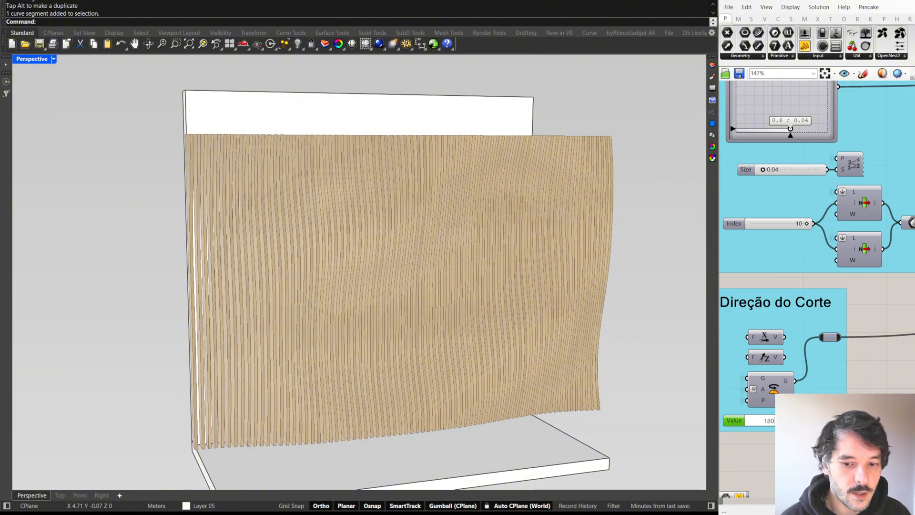
pyautogui.write('180')
pyautogui.press('Return')
pyautogui.moveTo(477, 334); pyautogui.dragTo(500, 334, button='right')
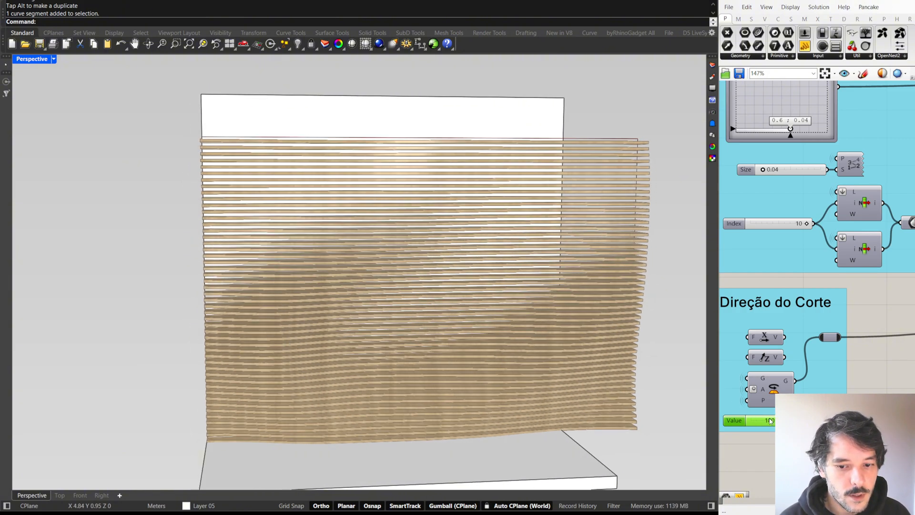
# Set the cut direction's rotation Value to 45 and inspect the diagonal slats
pyautogui.doubleClick(768, 420)
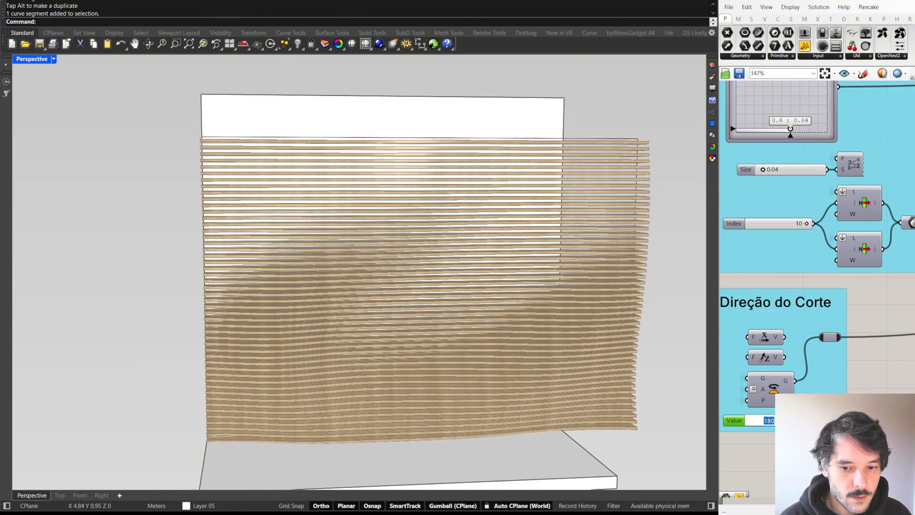
pyautogui.write('45')
pyautogui.press('Return')
pyautogui.moveTo(600, 376); pyautogui.dragTo(589, 347, button='right')
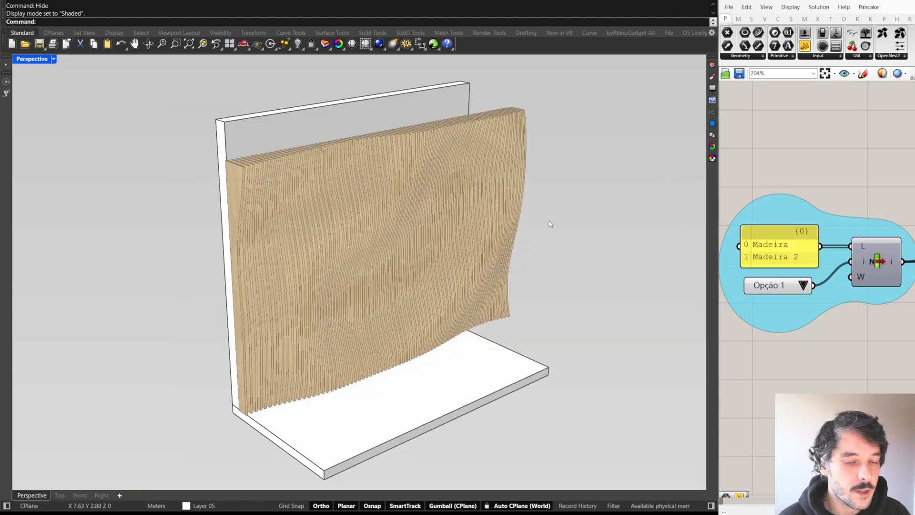
# Switch the panel's wood material from Opção 1 to Opção 2 and inspect the slats up close and from several angles
pyautogui.moveTo(547, 220); pyautogui.dragTo(533, 213, button='right')
pyautogui.scroll(3, 414, 207)
pyautogui.moveTo(414, 207)
pyautogui.mouseDown(button='right')
pyautogui.moveTo(396, 194)
pyautogui.moveTo(406, 190)
pyautogui.moveTo(383, 201)
pyautogui.mouseUp(button='right')
pyautogui.scroll(-3, 406, 190)
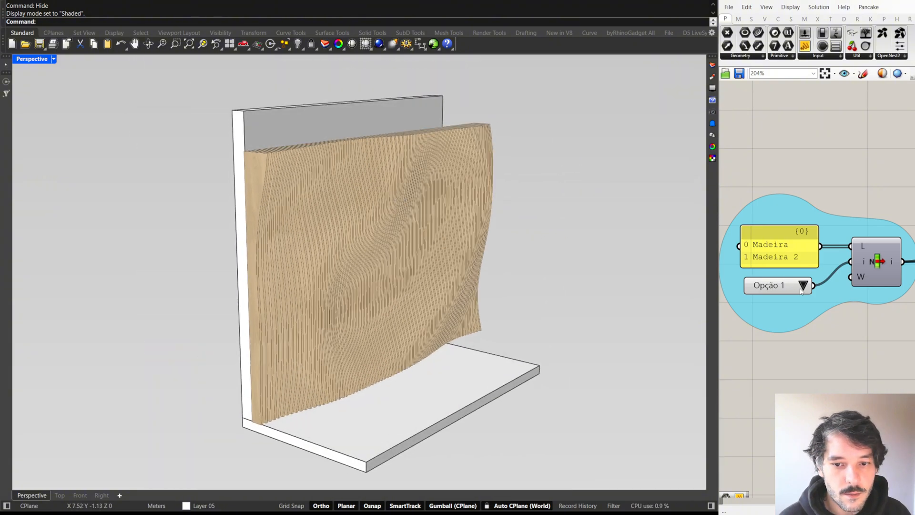
pyautogui.click(822, 307)
pyautogui.moveTo(547, 228); pyautogui.dragTo(424, 224, button='right')
pyautogui.scroll(3, 454, 293)
pyautogui.moveTo(454, 293)
pyautogui.mouseDown(button='right')
pyautogui.moveTo(462, 273)
pyautogui.moveTo(614, 283)
pyautogui.mouseUp(button='right')
pyautogui.scroll(-5, 574, 279)
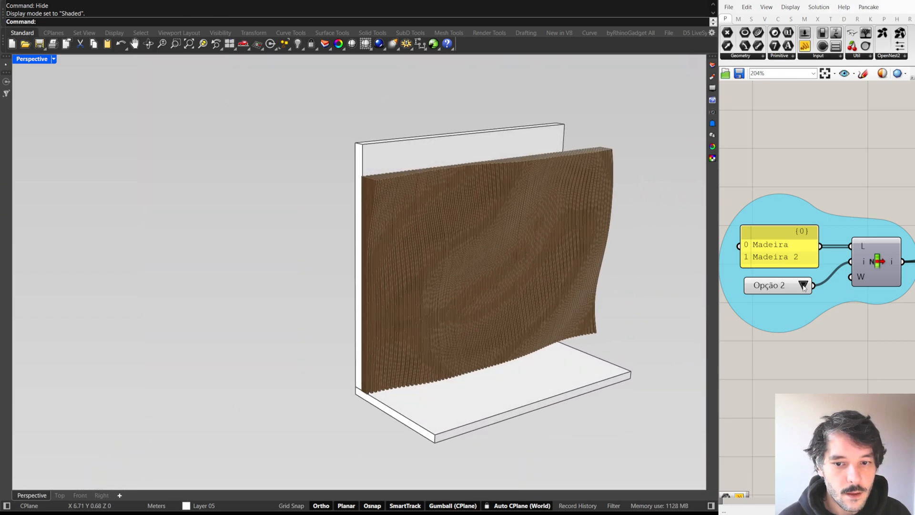
# Switch the wood material back to Opção 1 and show the panel in the Raytraced display mode
pyautogui.click(814, 293)
pyautogui.moveTo(481, 196)
pyautogui.keyDown('shift'); pyautogui.mouseDown(button='right')
pyautogui.moveTo(456, 216)
pyautogui.moveTo(483, 213)
pyautogui.mouseUp(button='right'); pyautogui.keyUp('shift')
pyautogui.click(49, 185)
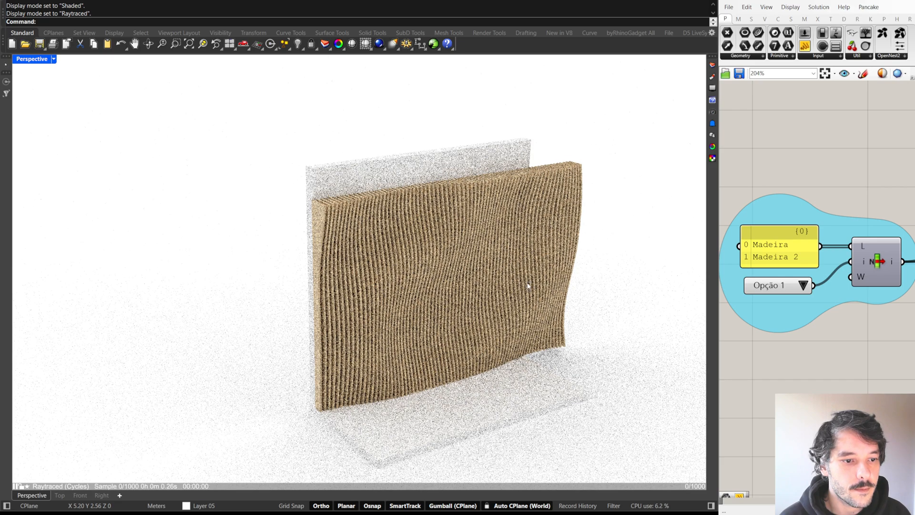
pyautogui.moveTo(532, 290); pyautogui.dragTo(558, 285, button='right')
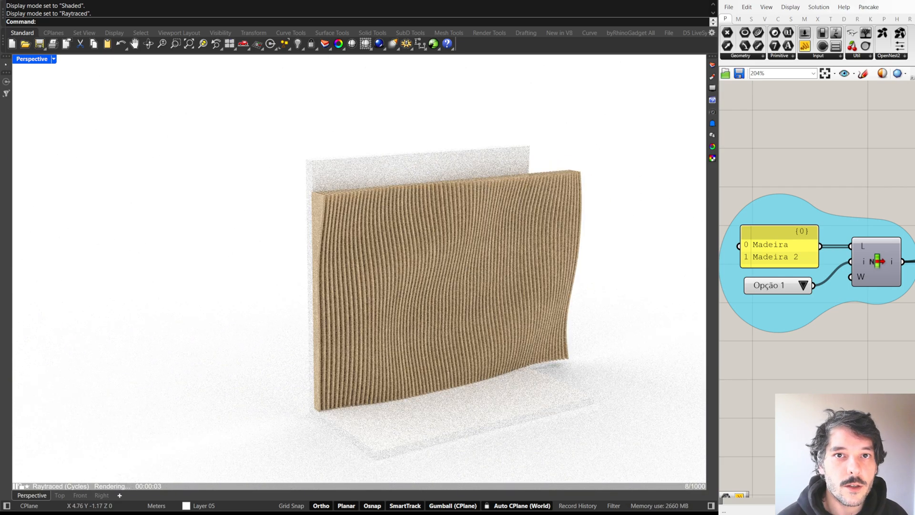